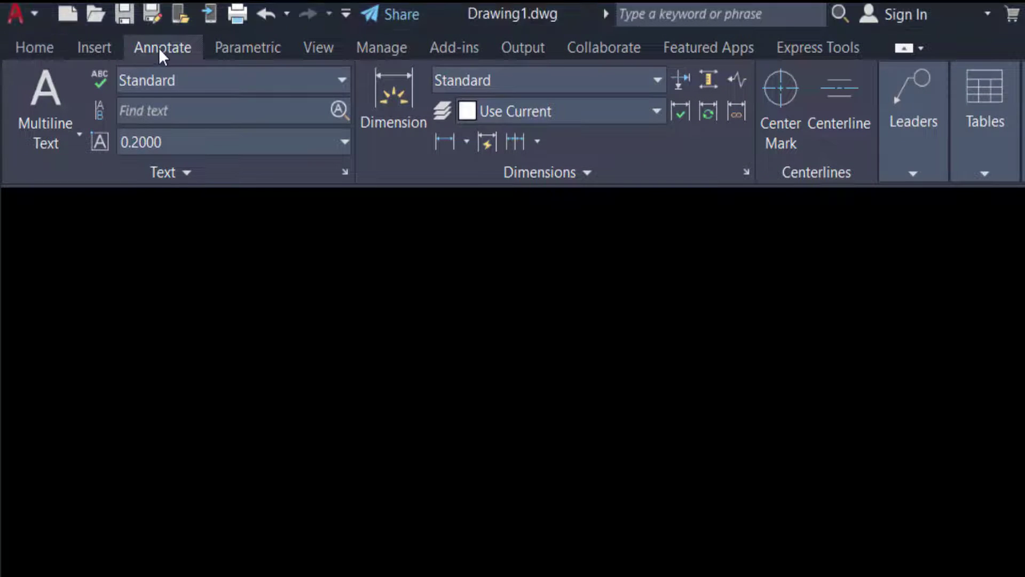
Step: Expand the Tables panel drop-down on the Annotate tab to list the table options
left_click(968, 163)
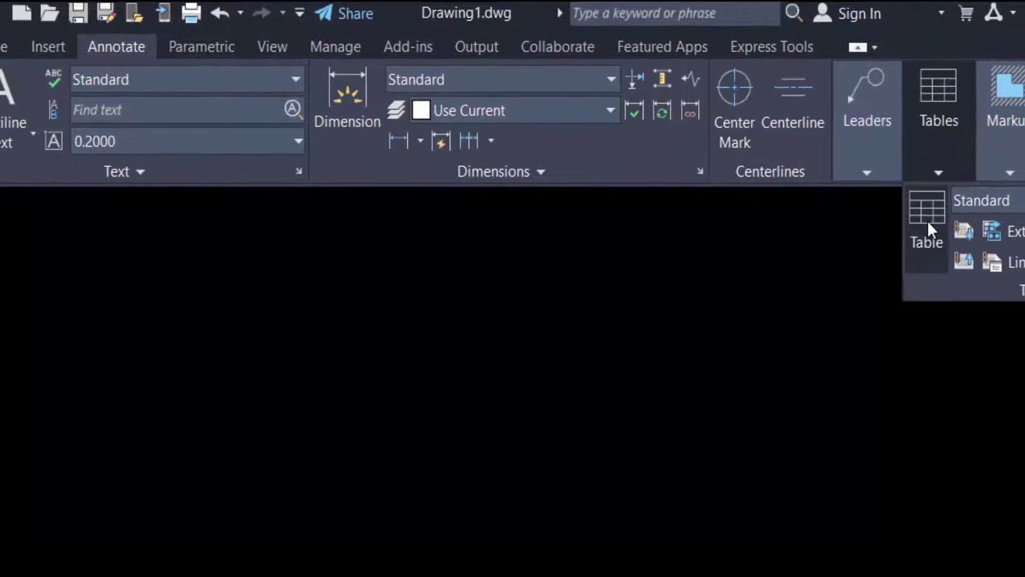
Step: Begin a new table placed by insertion point, with the column count set to 5
left_click(933, 221)
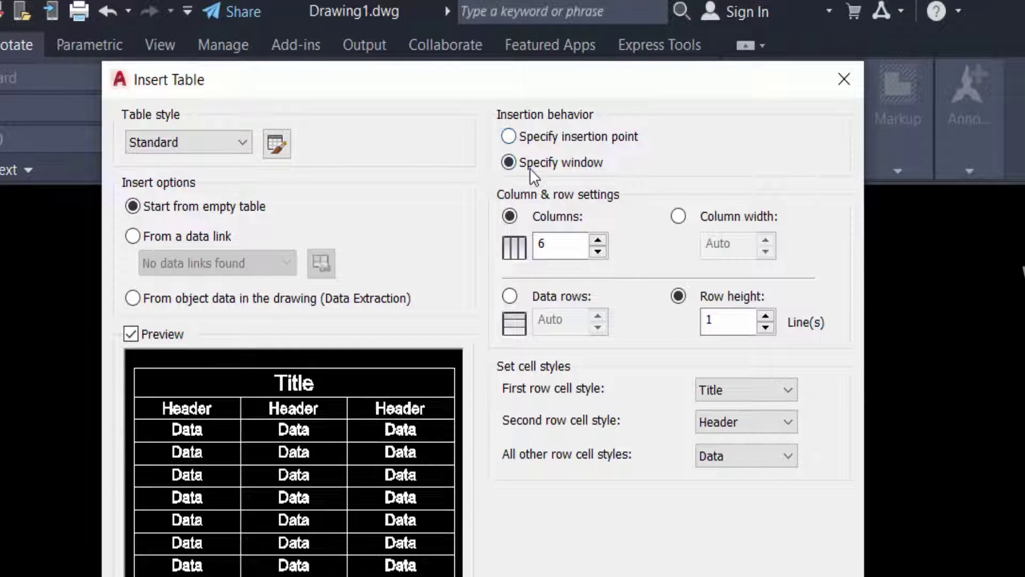
left_click(509, 137)
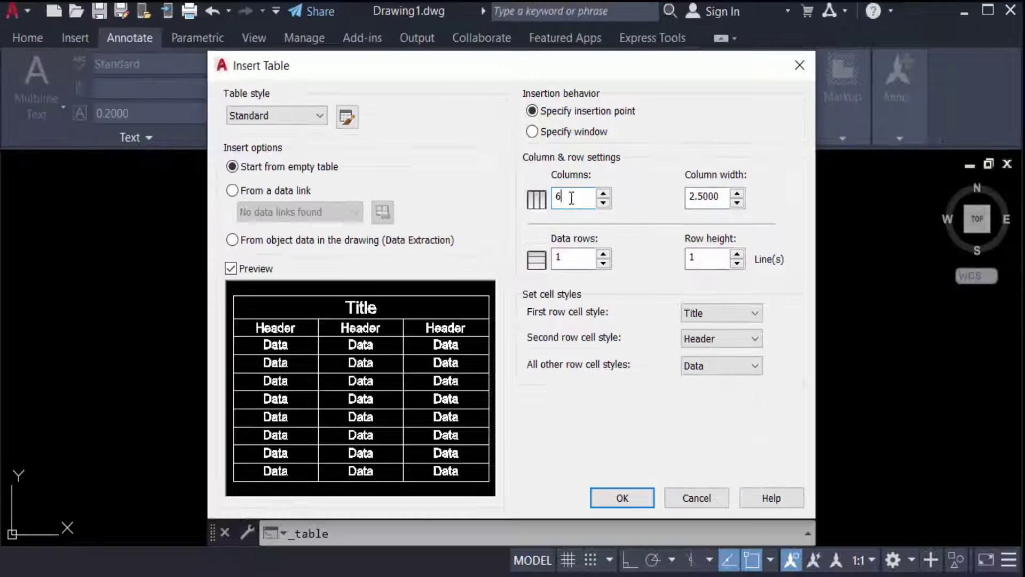
type("5")
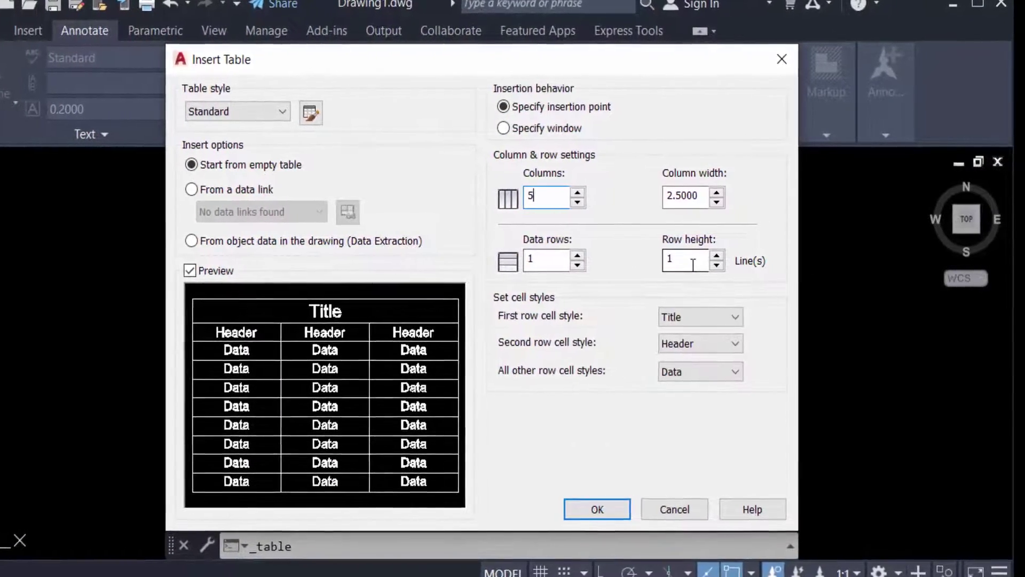
left_click(537, 259)
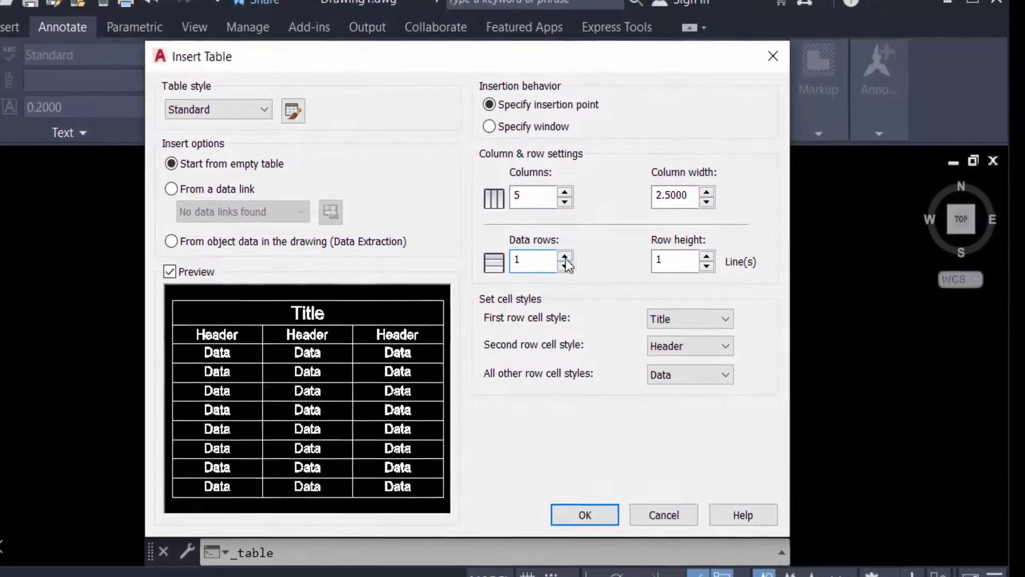
Step: Use 3 data rows, keep the Title, Header and Data row styles, and confirm with OK
left_click(568, 256)
left_click(567, 256)
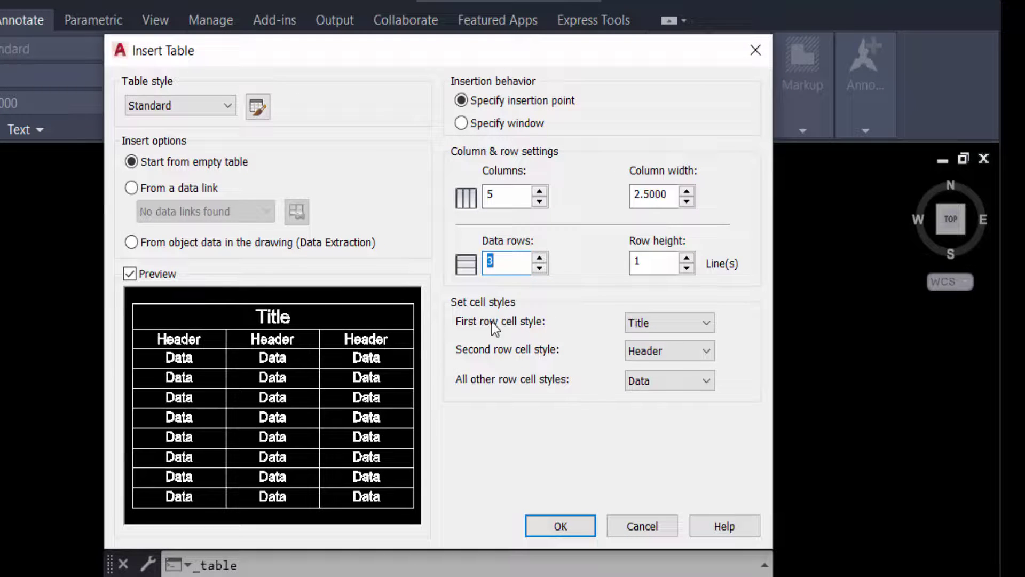
left_click(648, 324)
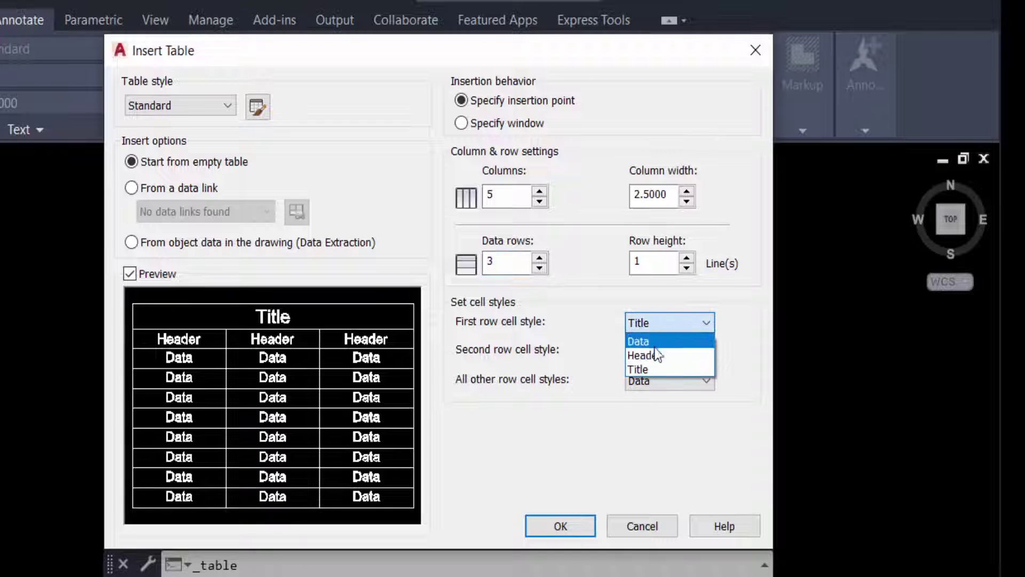
left_click(665, 327)
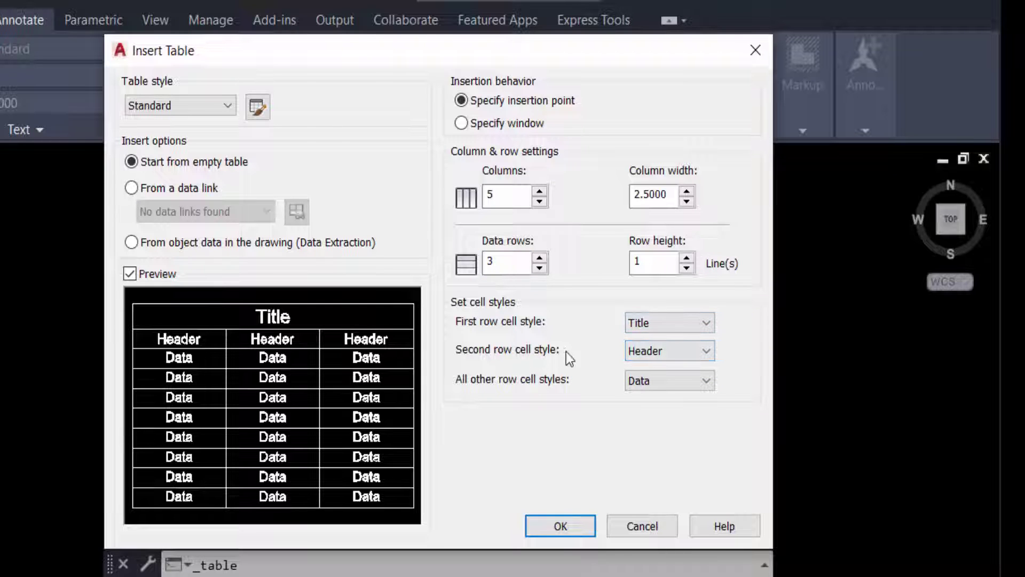
left_click(642, 353)
left_click(634, 380)
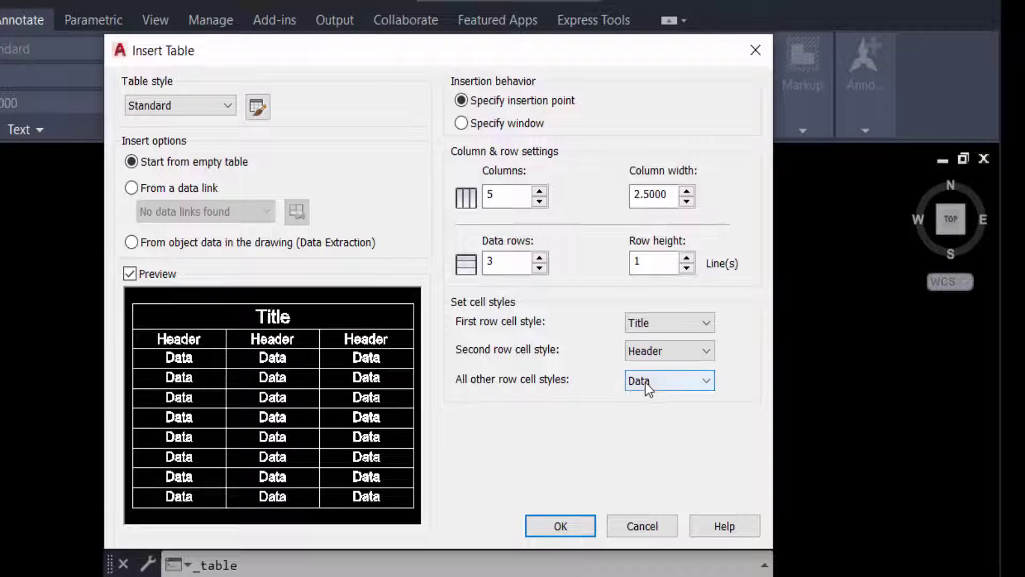
left_click(648, 380)
left_click(648, 379)
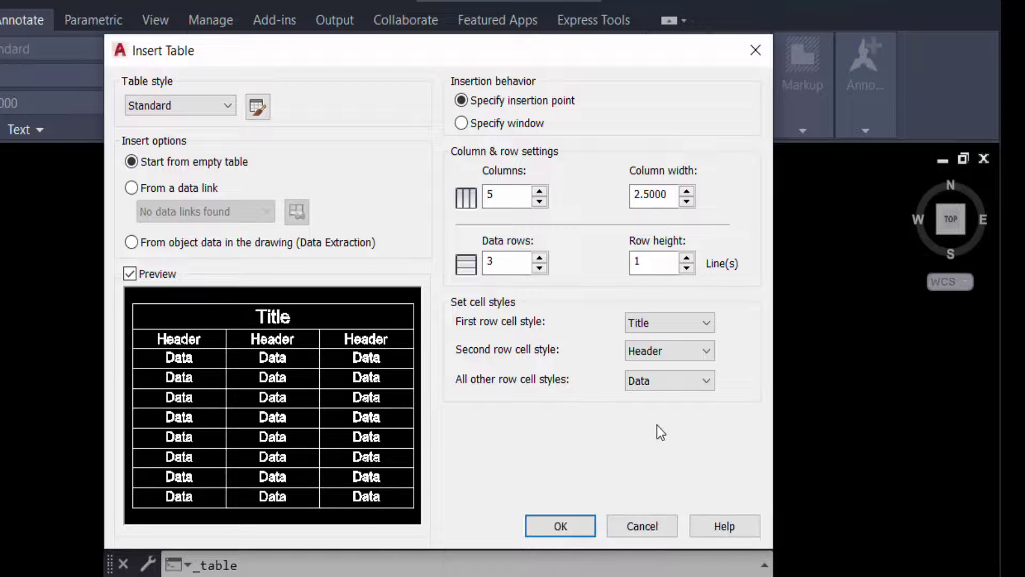
left_click(560, 526)
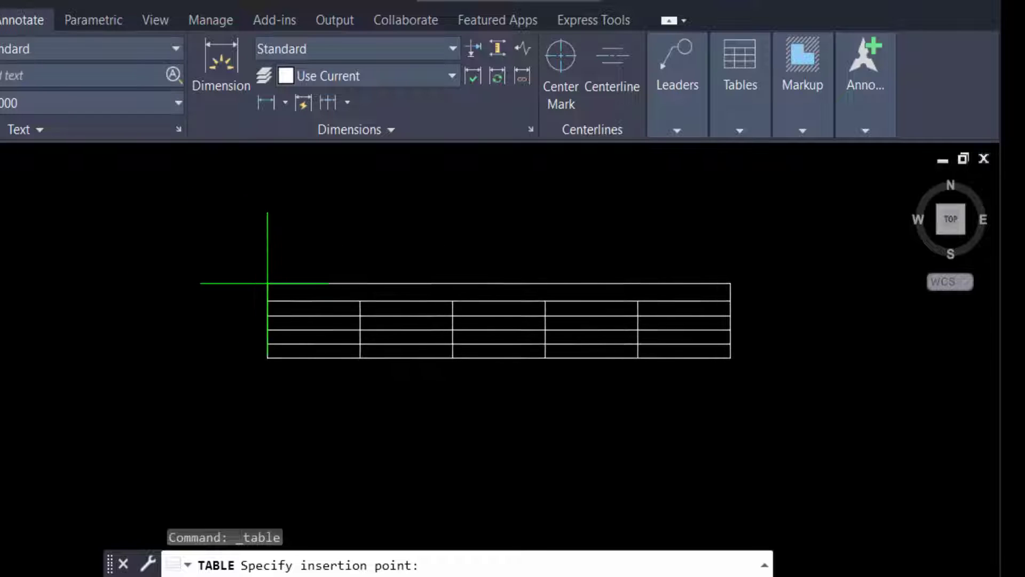
Step: Insert the table in the drawing, type TITLE in its title cell, and finish editing
left_click(229, 261)
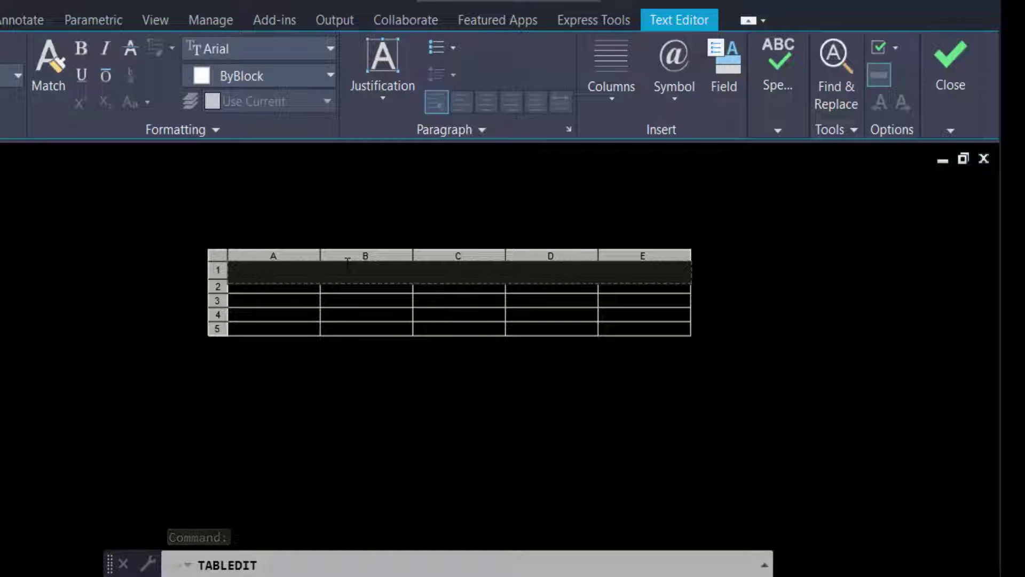
type("TITLE")
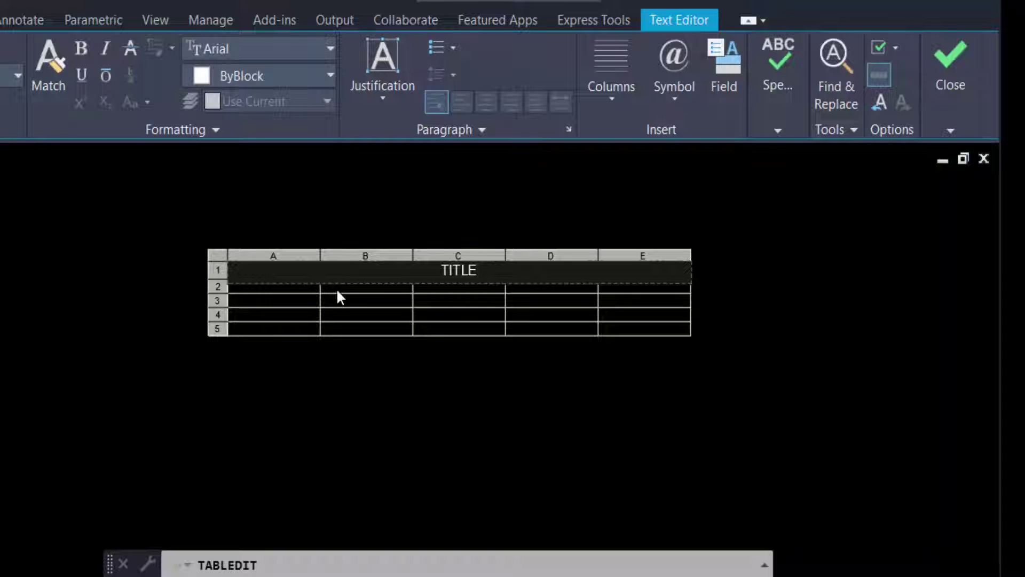
key("Tab")
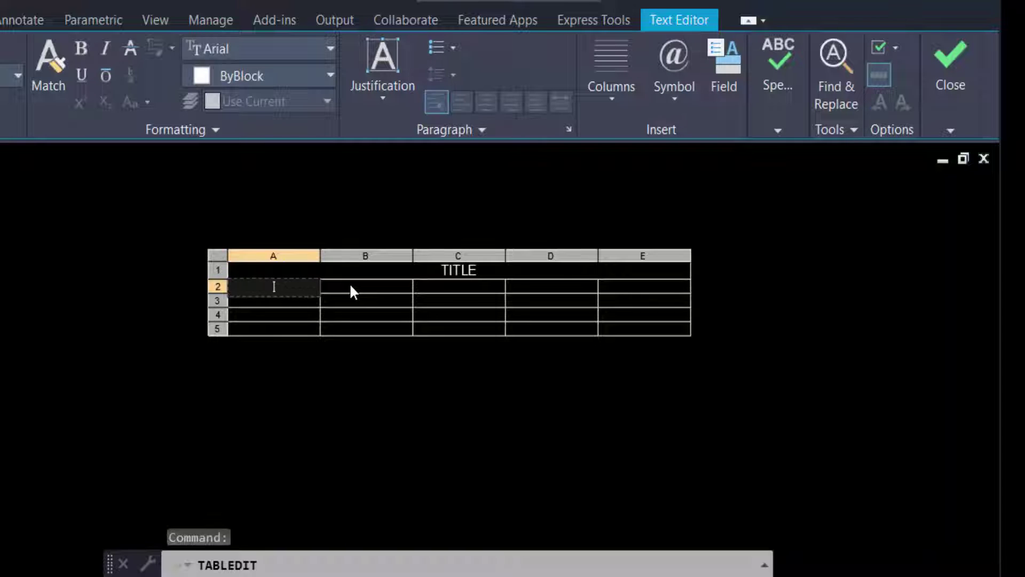
scroll(270, 283, "up", 2)
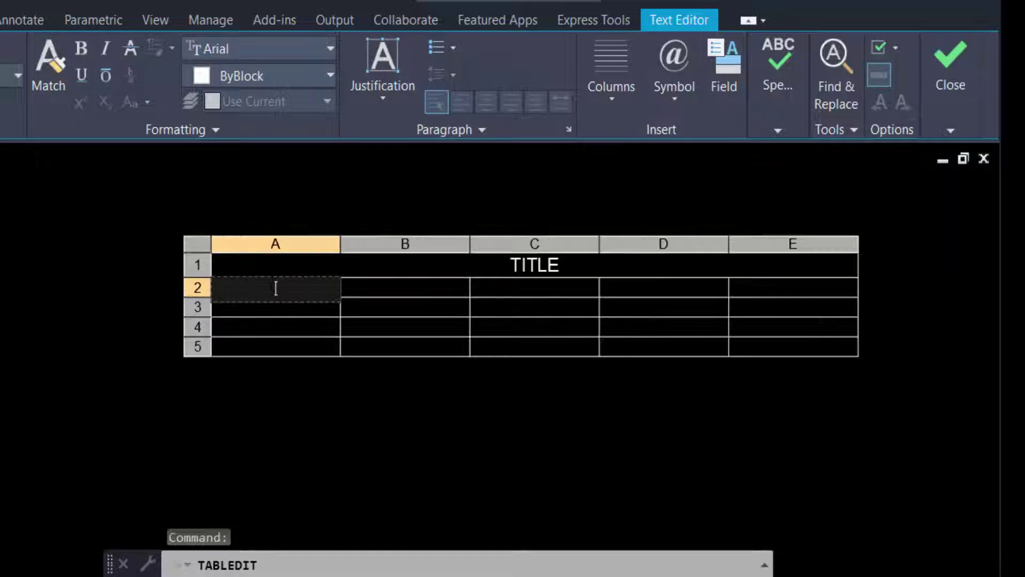
scroll(276, 289, "up", 2)
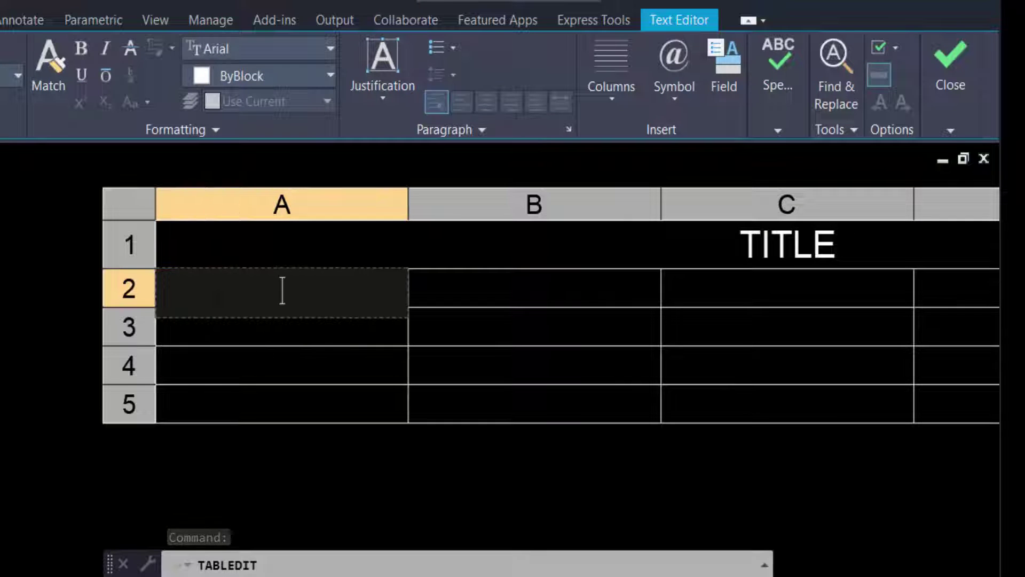
scroll(263, 292, "down", 1)
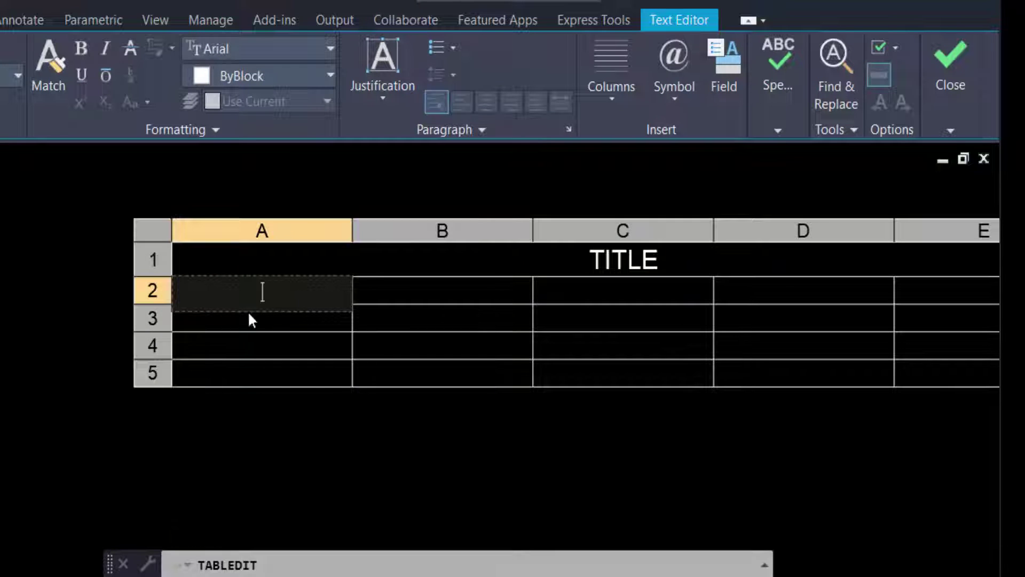
key("Escape")
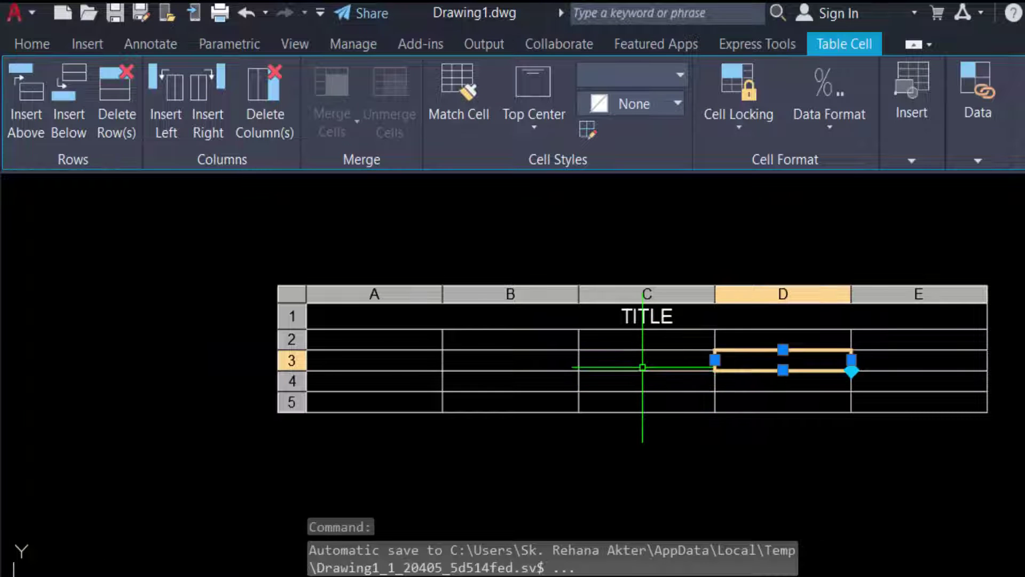
Step: Insert rows above row 3 and below row 4, then delete the two extra bottom rows
left_click(646, 363)
left_click(513, 360)
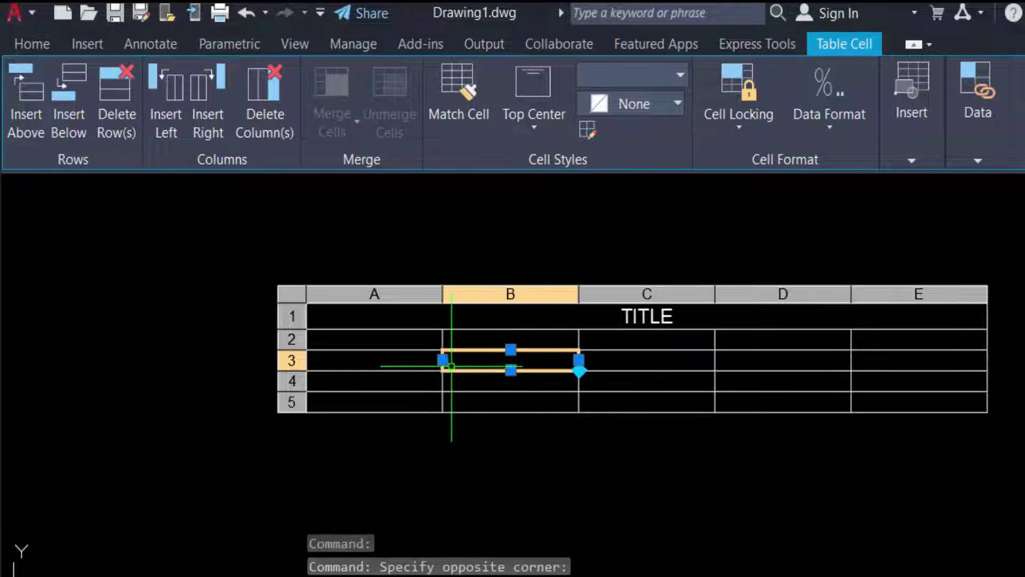
left_click(408, 359)
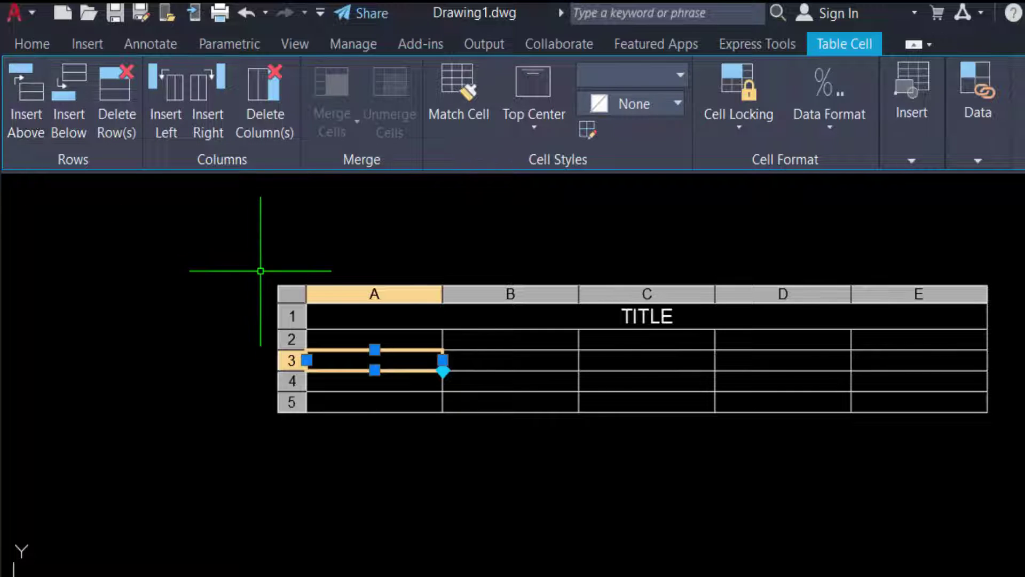
left_click(23, 128)
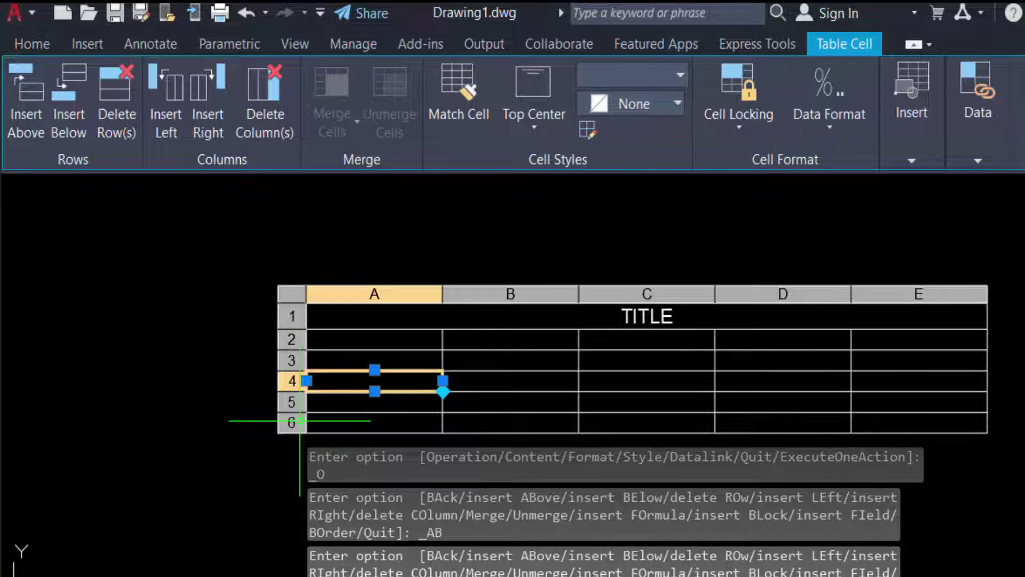
left_click(69, 113)
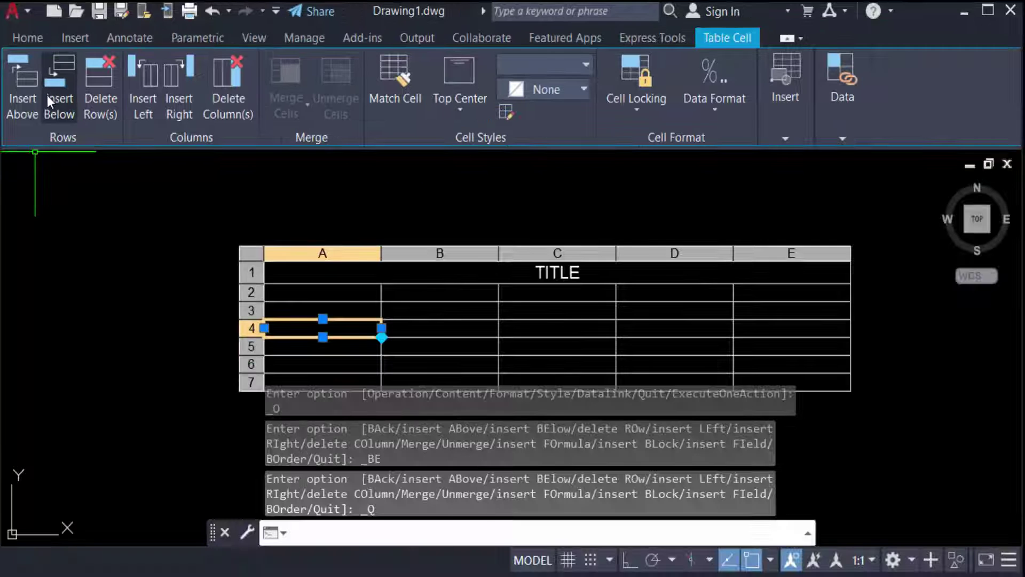
scroll(314, 316, "down", 2)
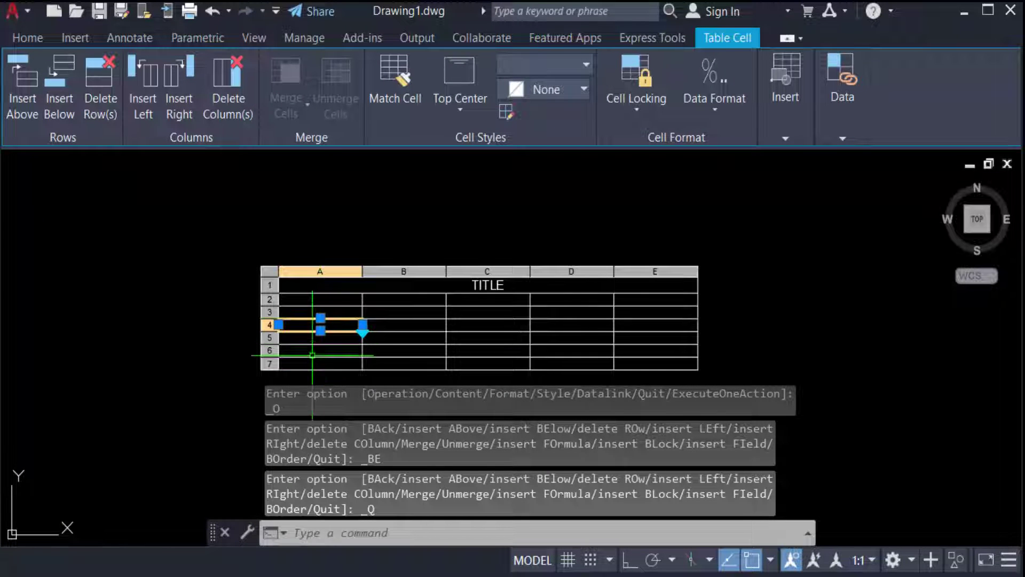
left_click(335, 362)
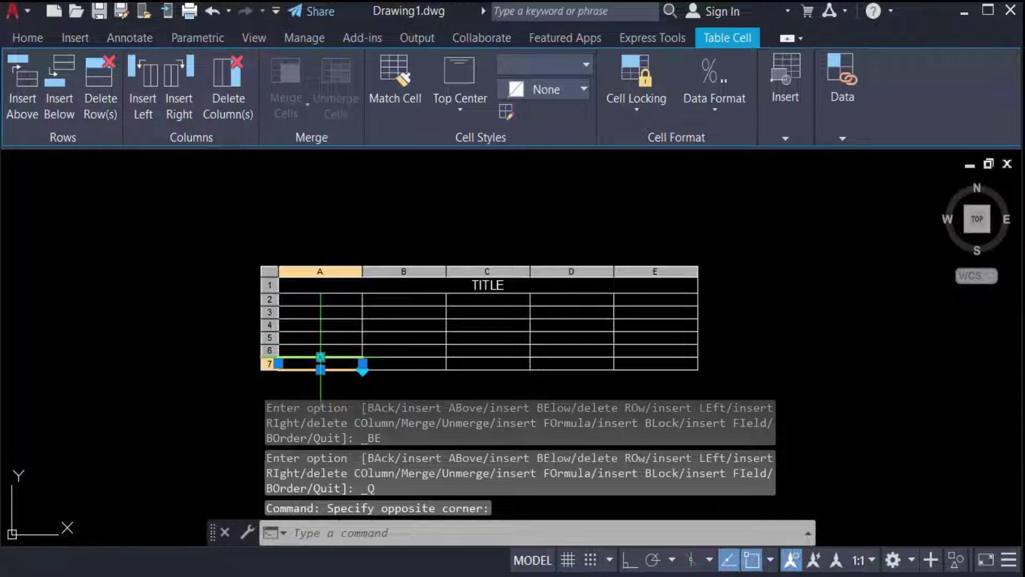
left_click(100, 91)
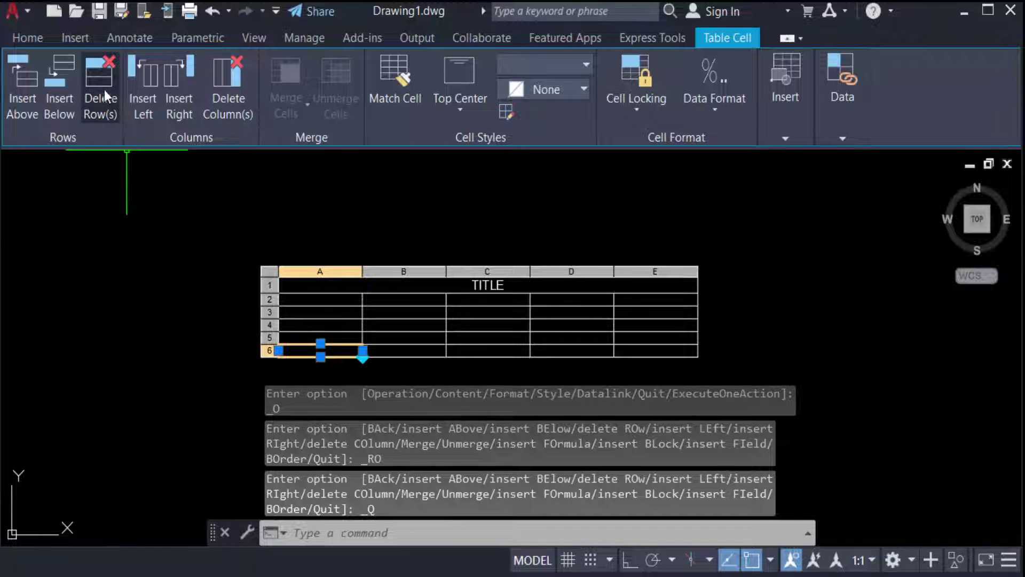
left_click(104, 88)
Step: Insert a column left of column A and delete the extra column, leaving columns A–D
scroll(299, 251, "up", 2)
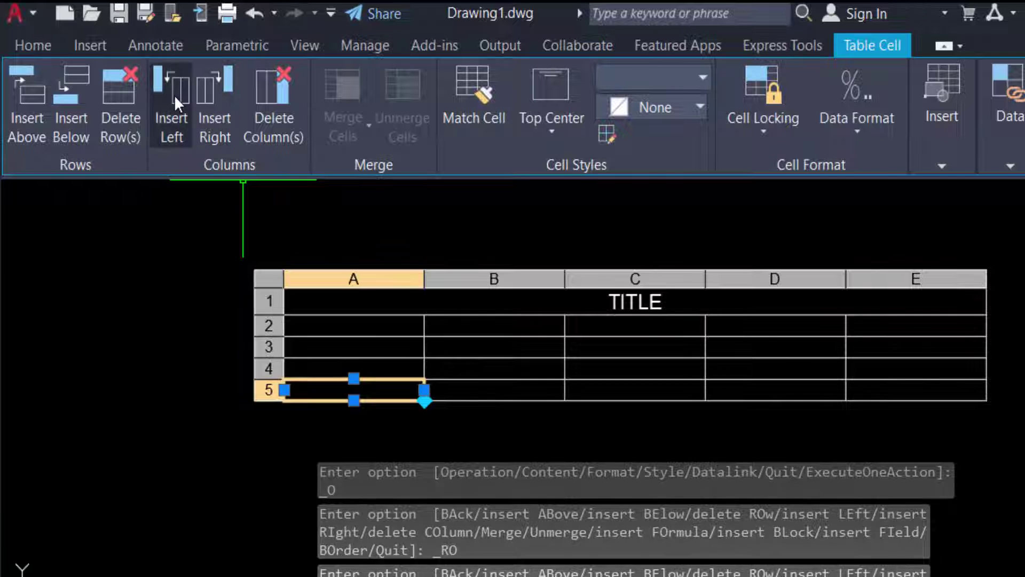
left_click(174, 95)
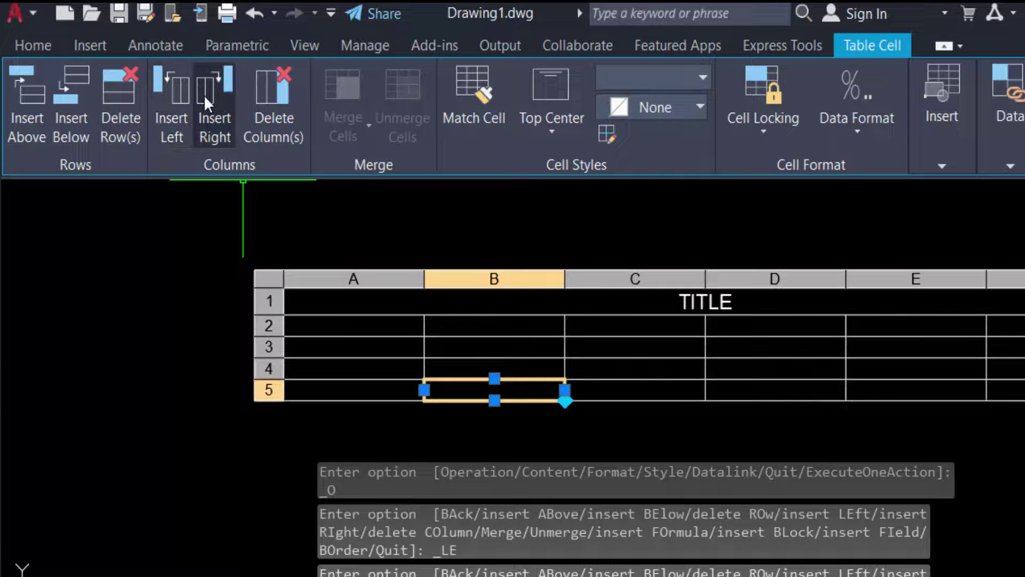
left_click(289, 120)
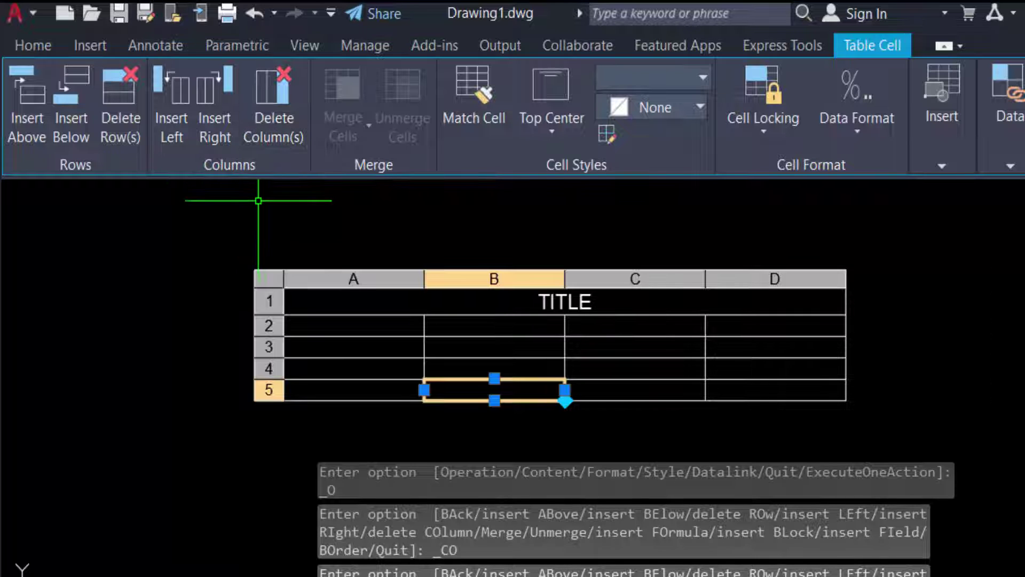
left_click(428, 342)
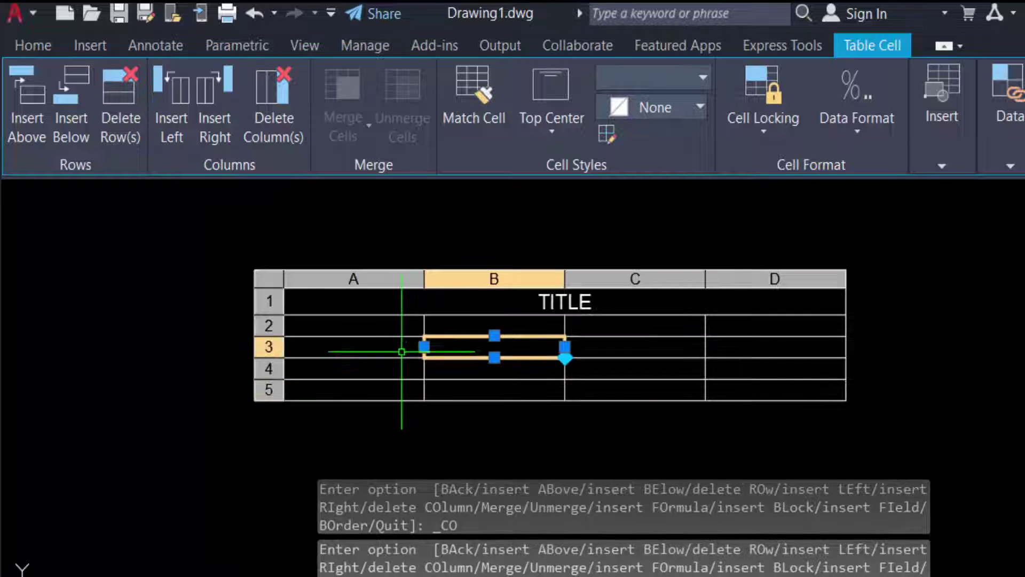
scroll(392, 356, "up", 2)
Step: Merge cells A2 and A3 into one cell with Merge All
left_click(315, 308)
left_click(431, 350)
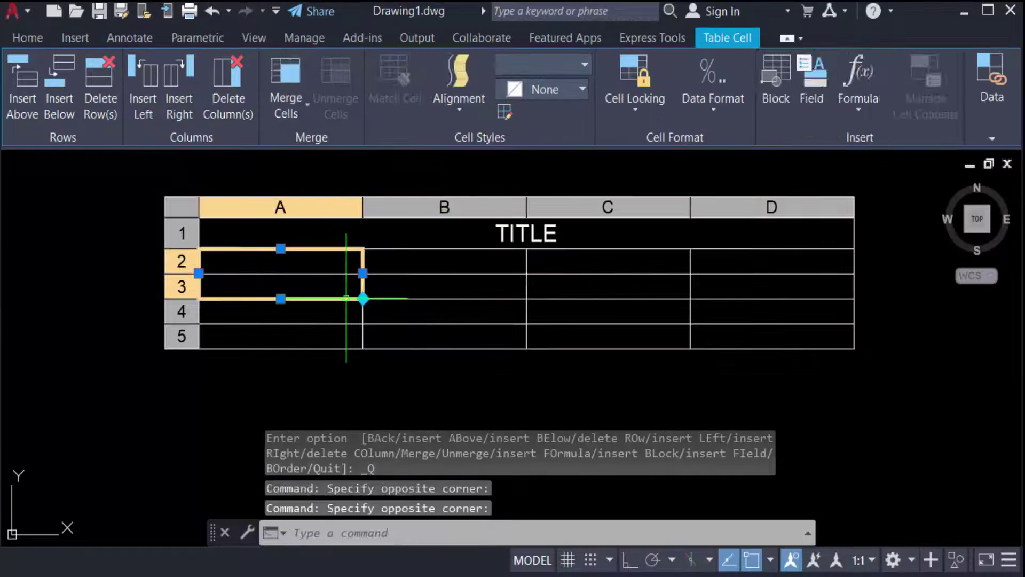
left_click(300, 105)
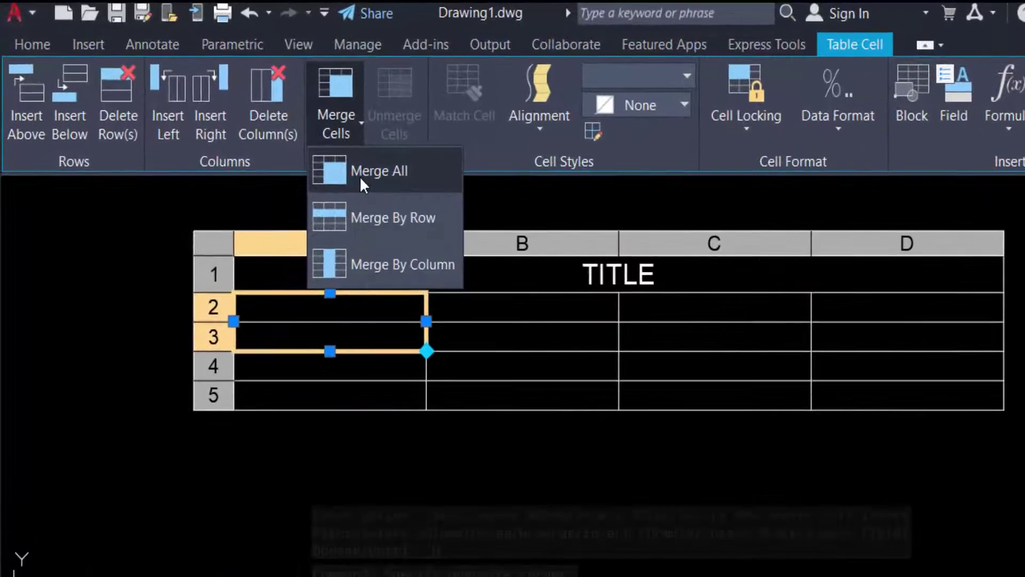
left_click(322, 145)
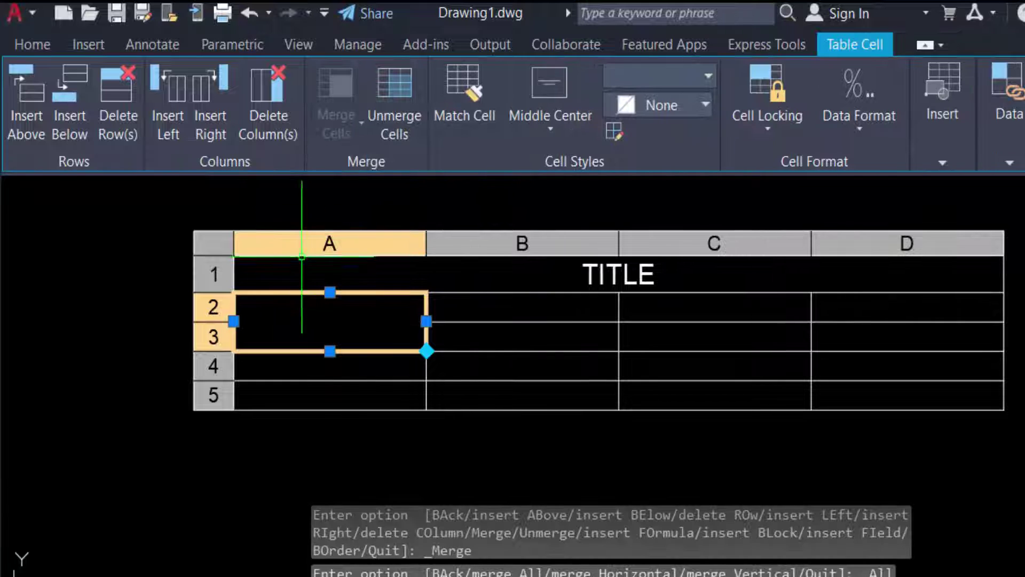
scroll(332, 355, "up", 2)
scroll(335, 360, "down", 2)
scroll(332, 364, "up", 3)
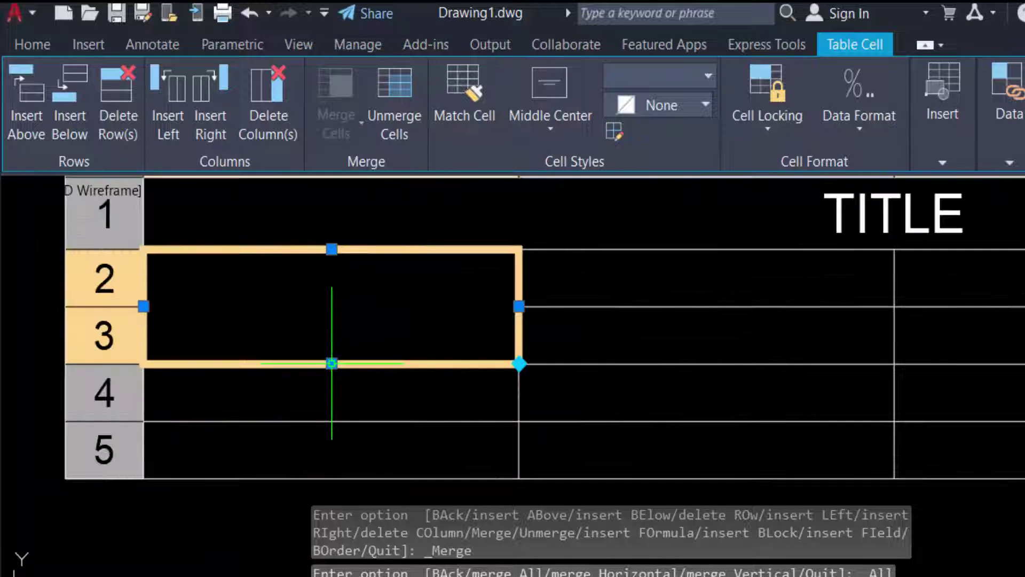
scroll(332, 364, "down", 2)
Step: Merge the block from B2 to C5 into a single cell with Merge All
left_click(535, 302)
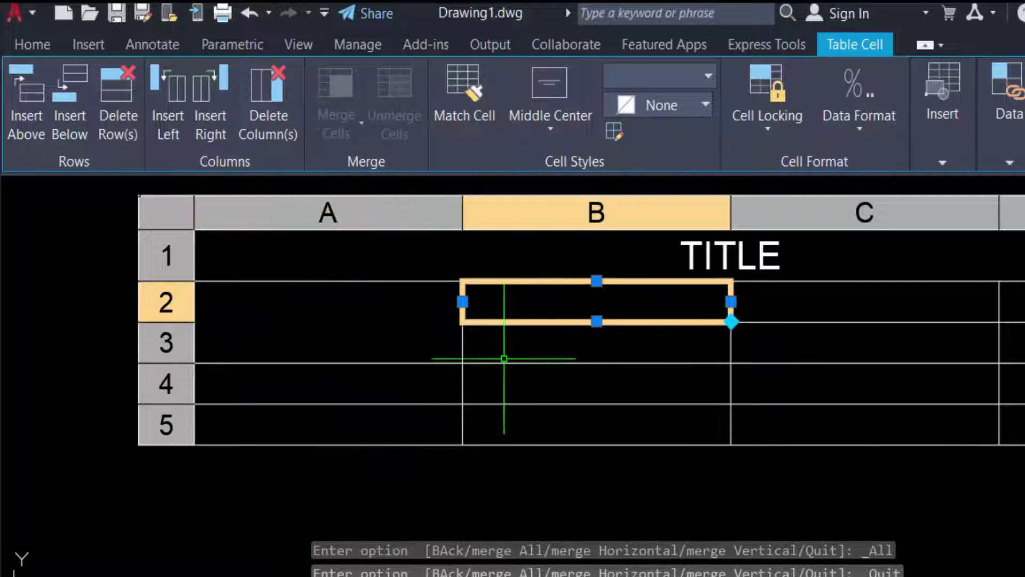
scroll(504, 359, "down", 3)
left_click_drag(471, 354, 709, 399)
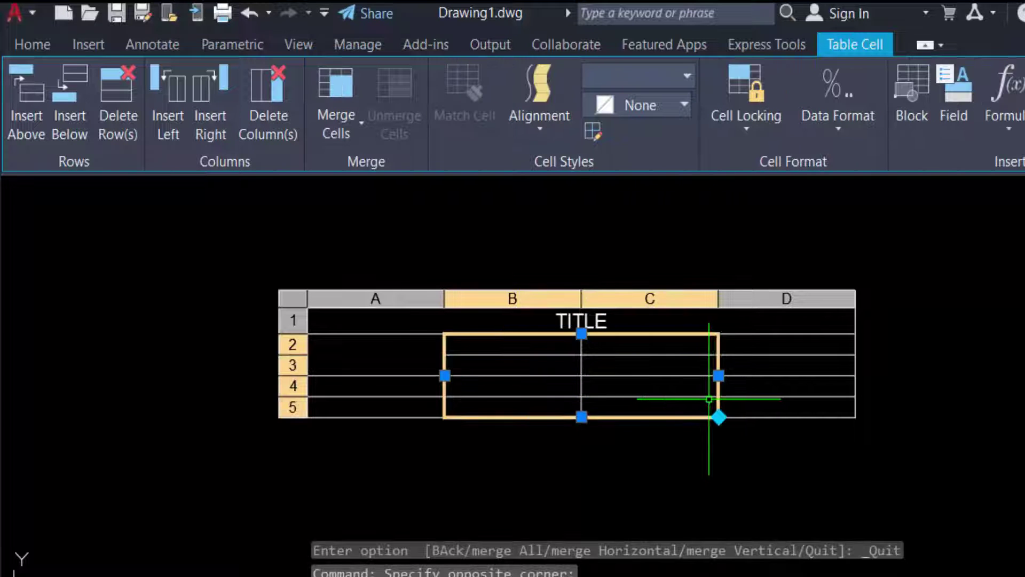
left_click(335, 127)
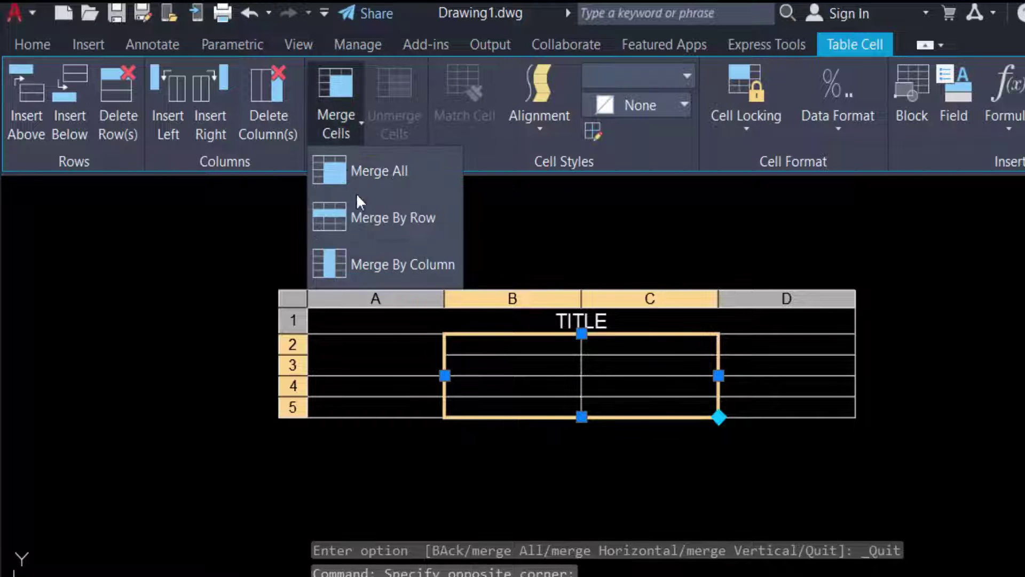
left_click(356, 177)
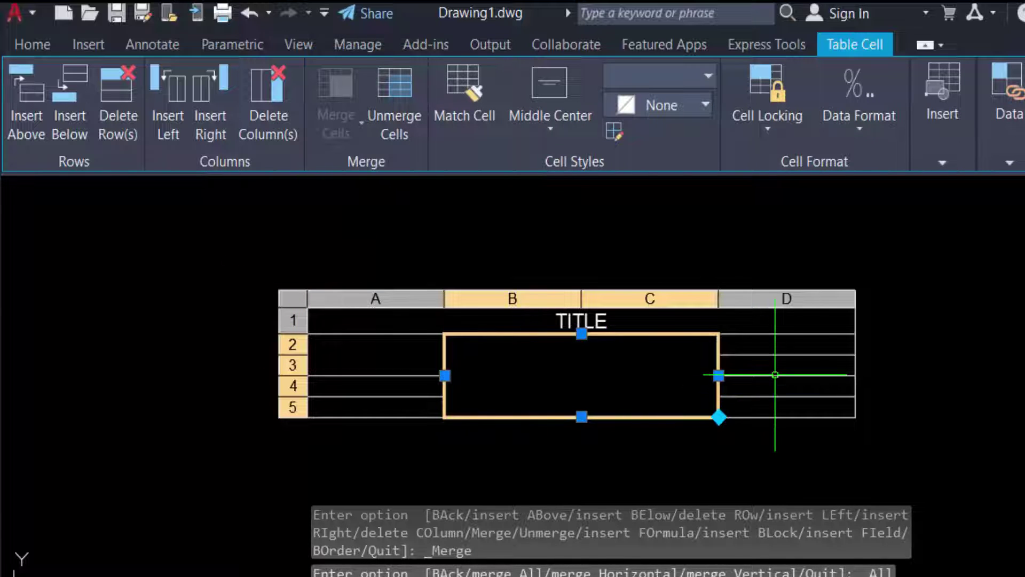
left_click(775, 366)
scroll(678, 385, "up", 2)
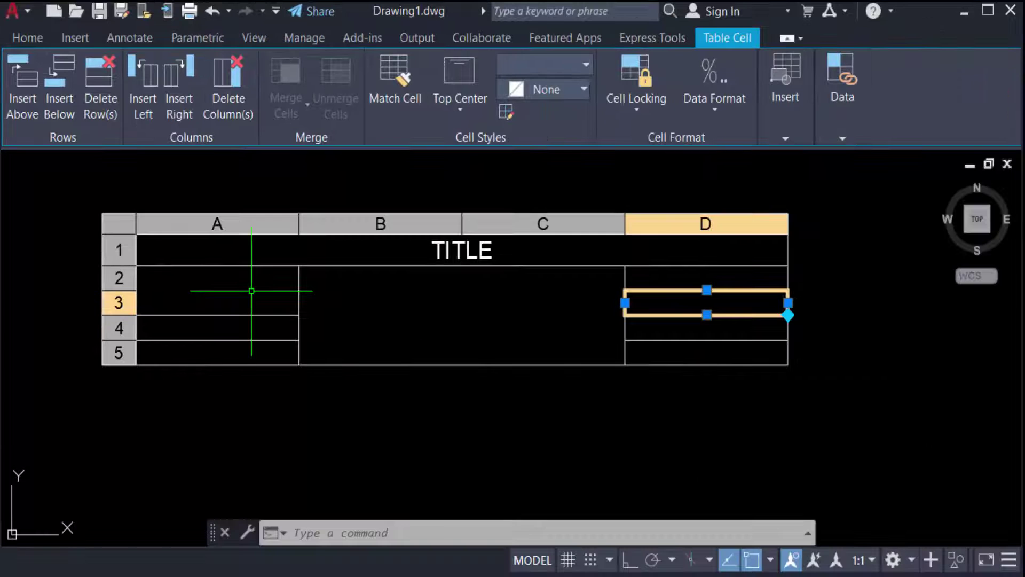
Step: Replace the 12 in merged cell A2–A3 with the value 15
left_click(251, 291)
type("12")
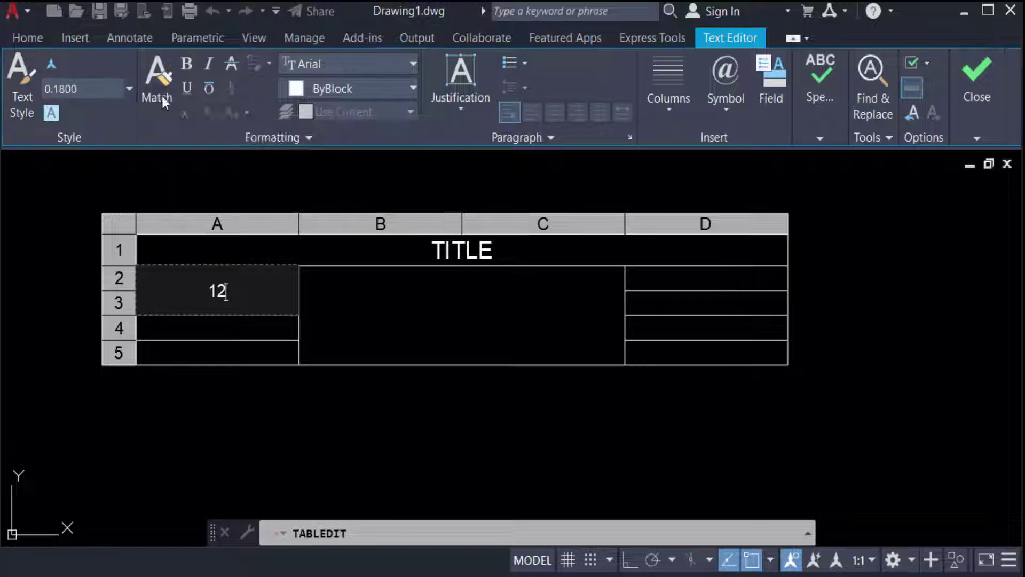
left_click(467, 110)
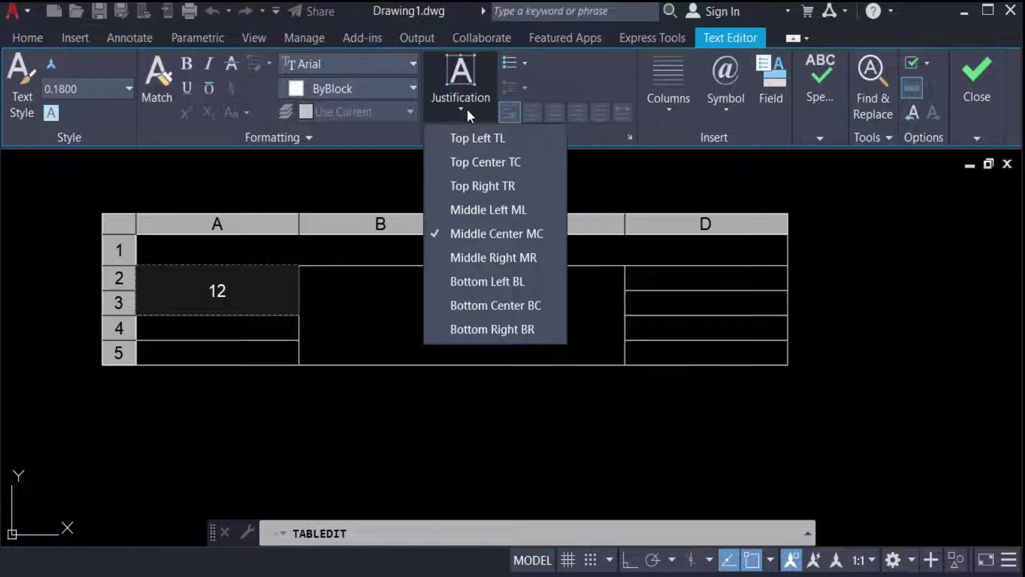
left_click(468, 106)
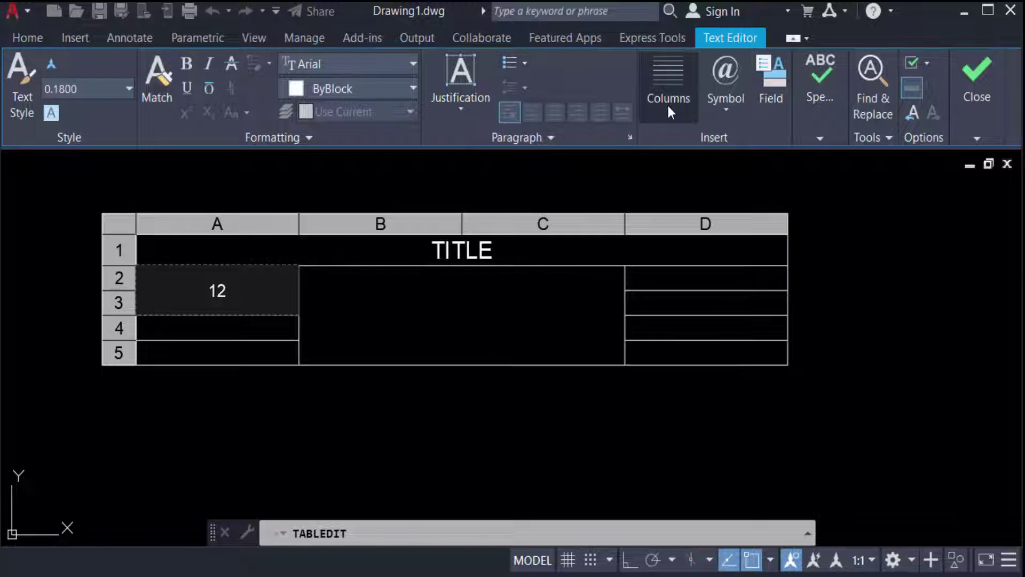
key("Escape")
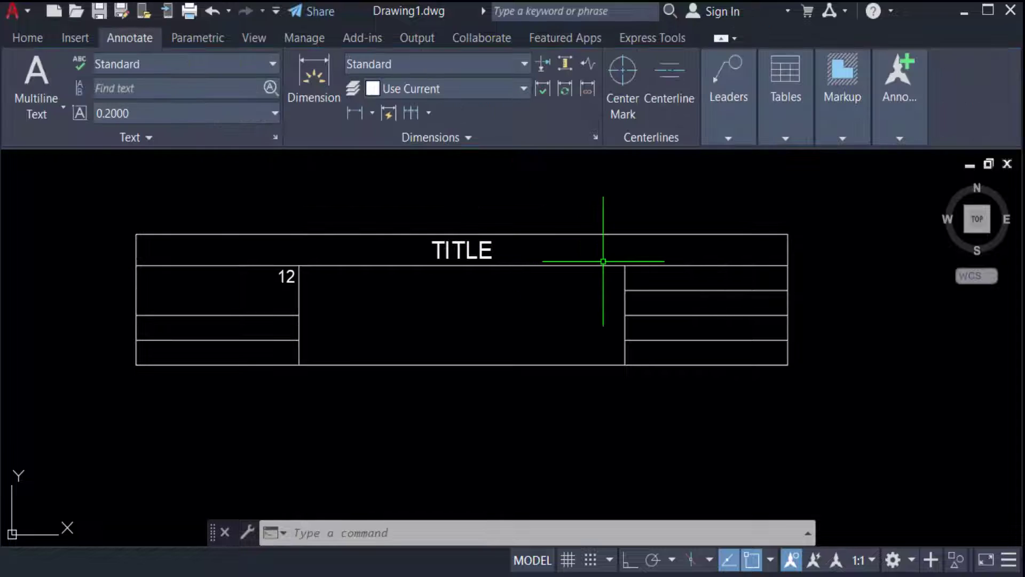
left_click(279, 285)
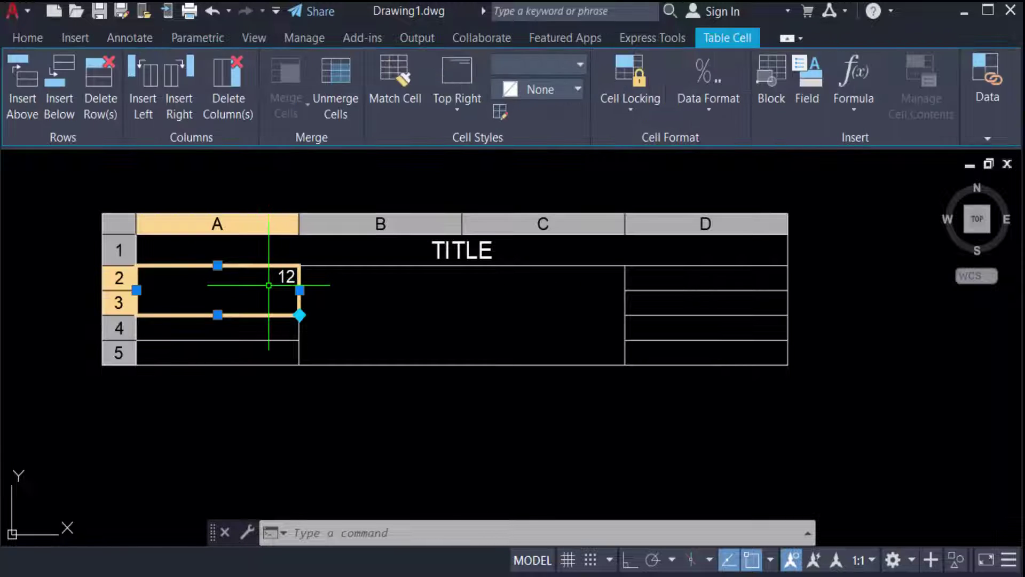
key("Delete")
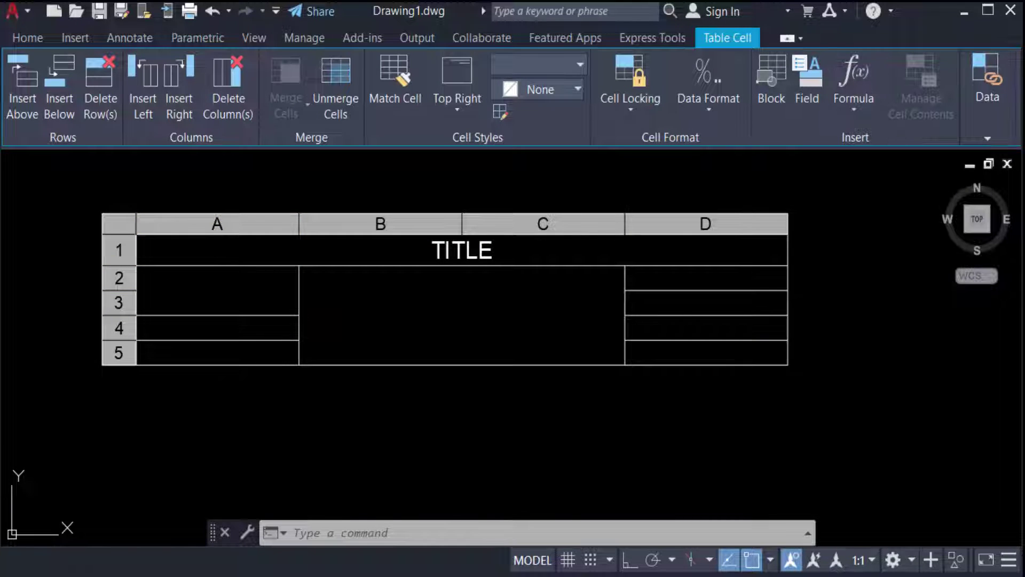
type("12")
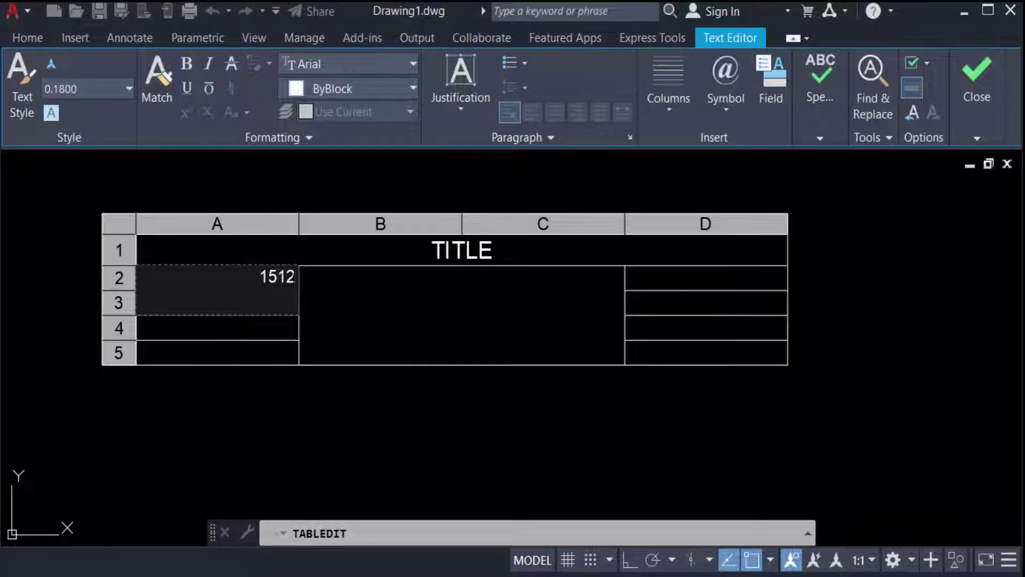
key("BackSpace")
left_click(705, 303)
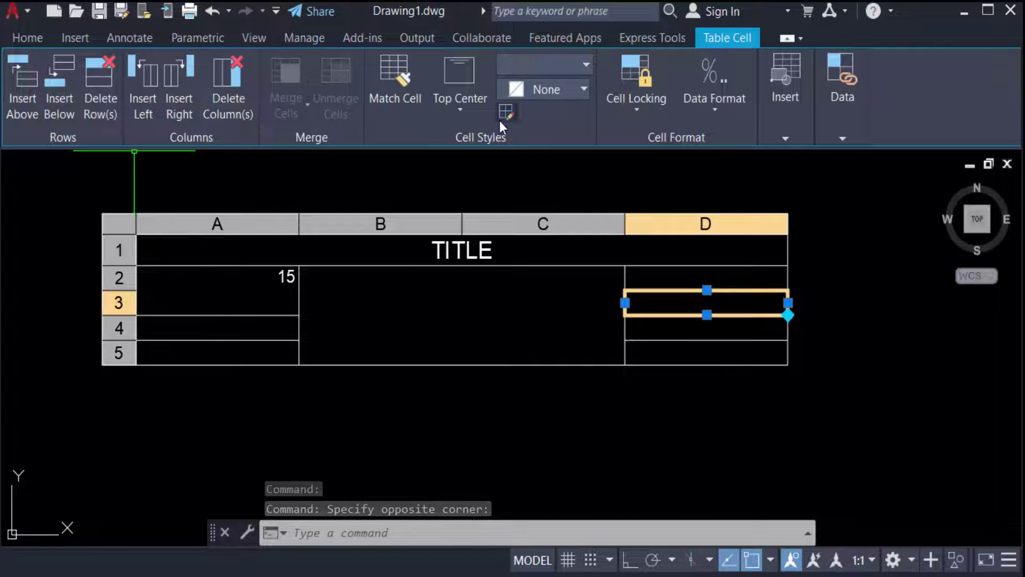
Step: Give merged cell A2–A3 Middle Center alignment so 15 sits centred
left_click(461, 108)
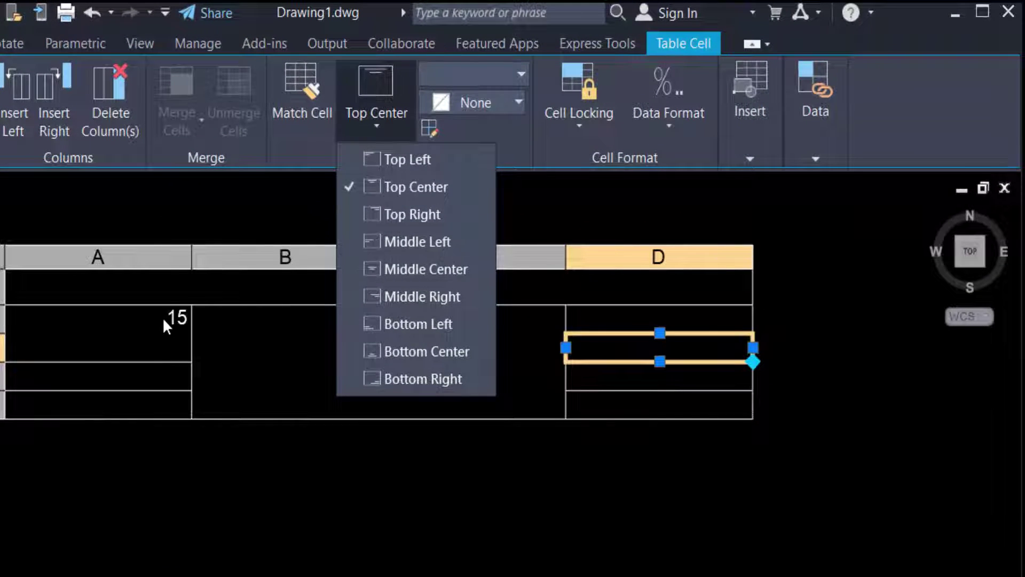
left_click(106, 334)
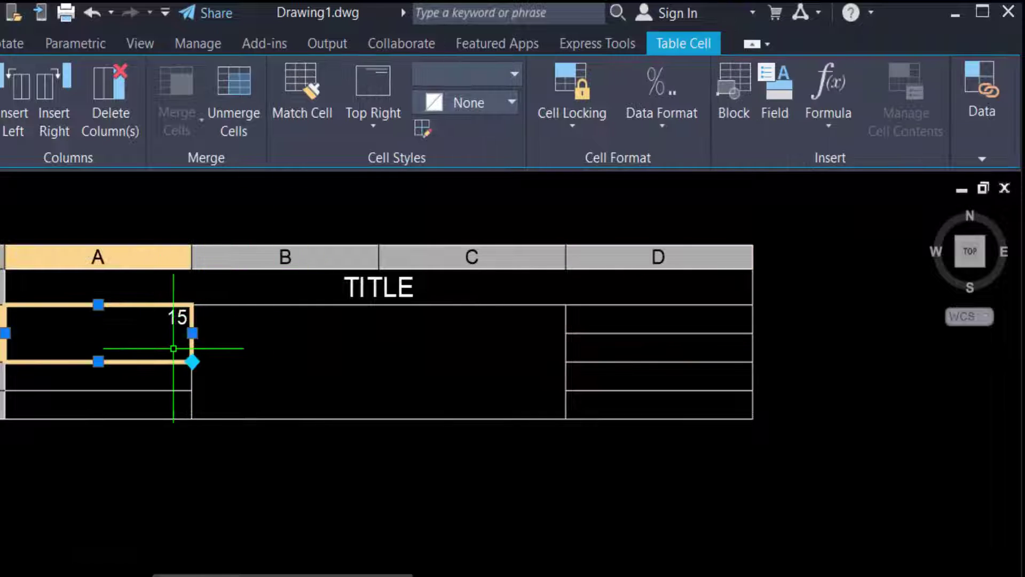
scroll(161, 342, "up", 4)
scroll(171, 350, "down", 1)
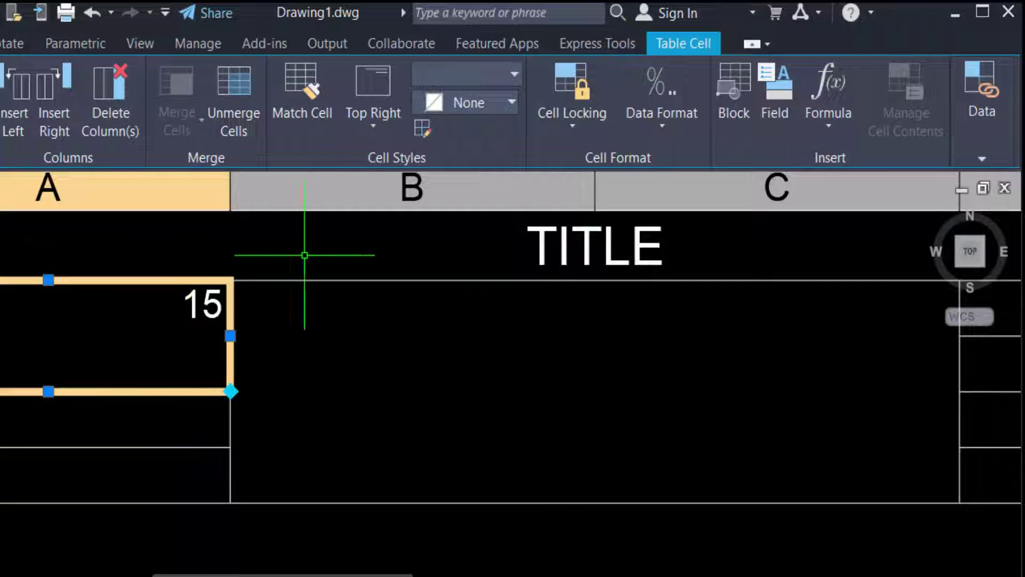
left_click(380, 127)
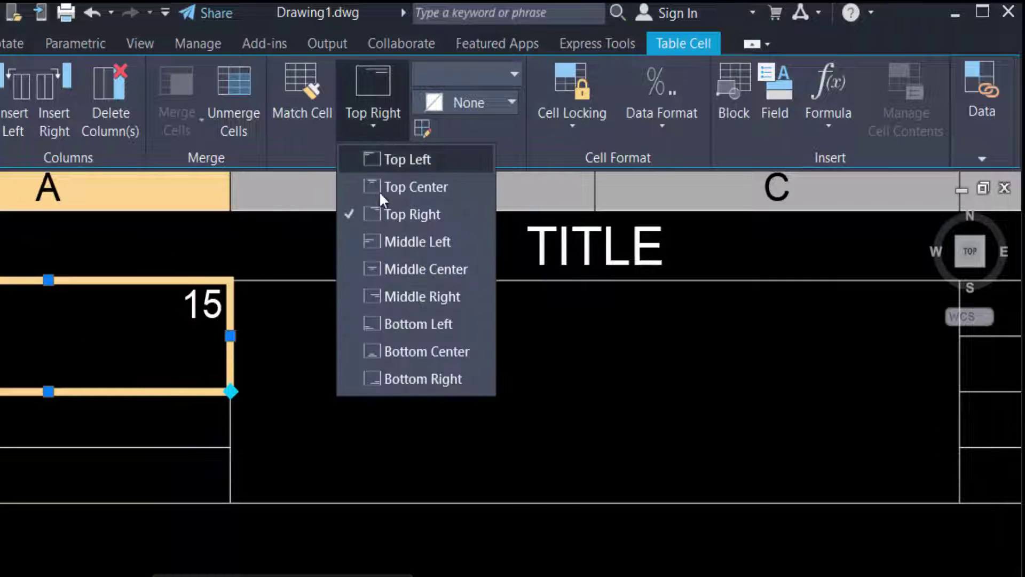
left_click(423, 270)
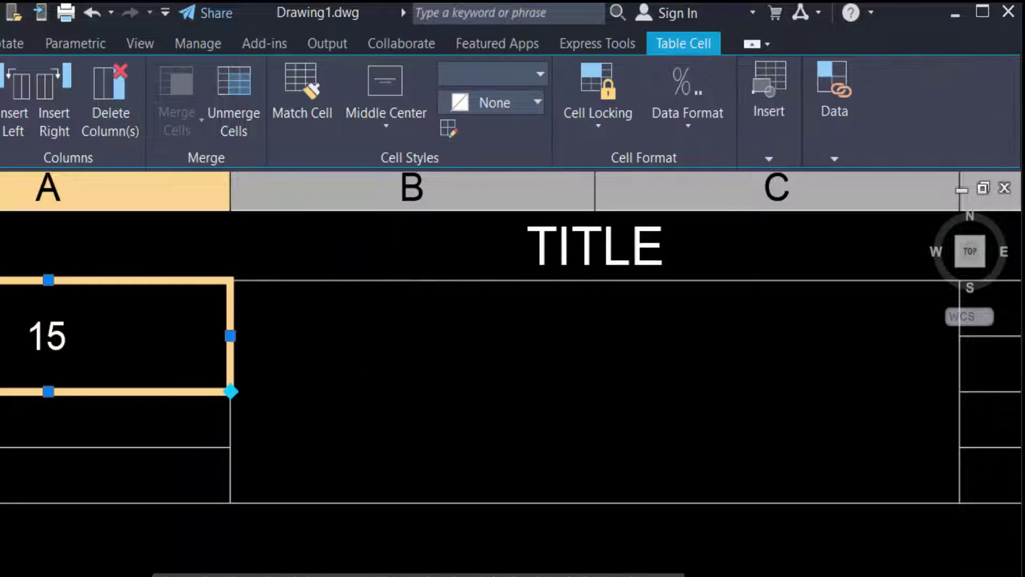
scroll(427, 331, "down", 2)
scroll(262, 357, "up", 2)
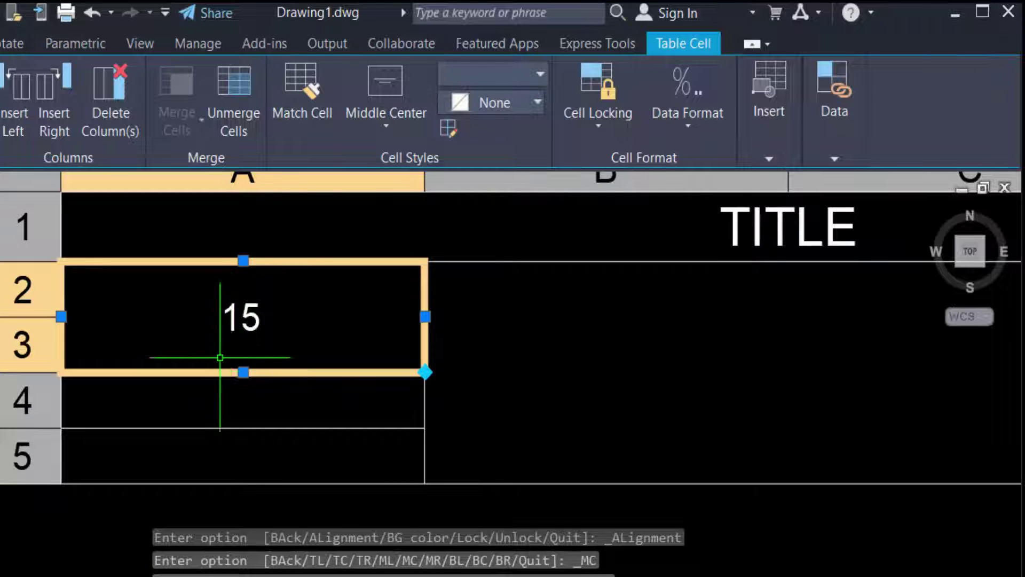
scroll(196, 367, "down", 1)
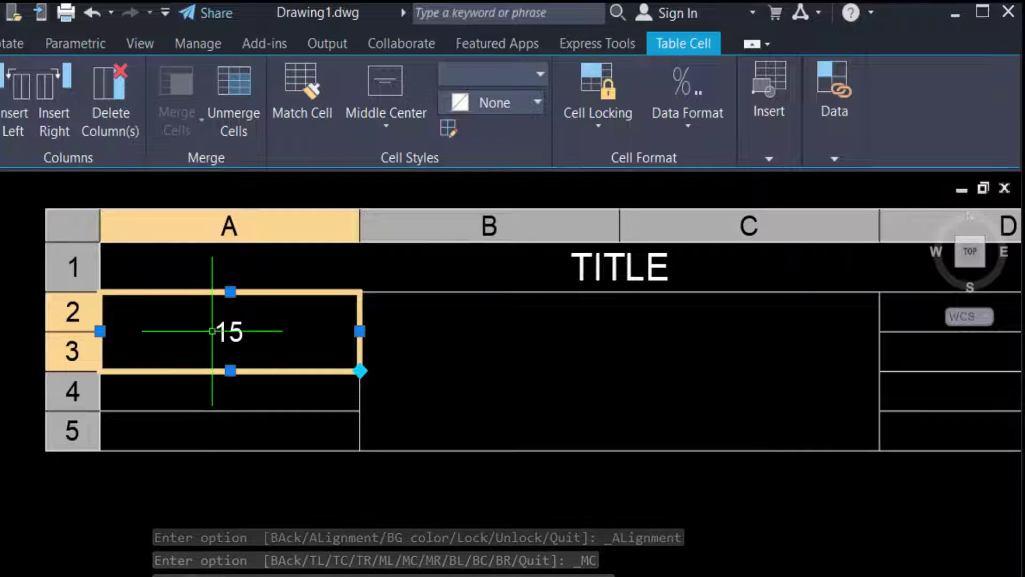
left_click(599, 125)
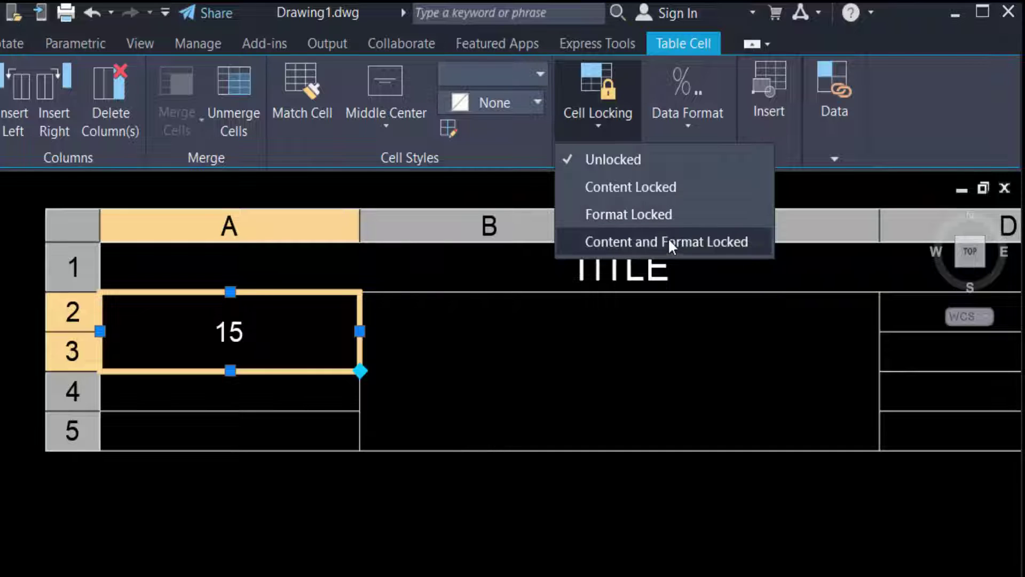
Step: Lock the contents of cells A2 through A4
left_click(623, 163)
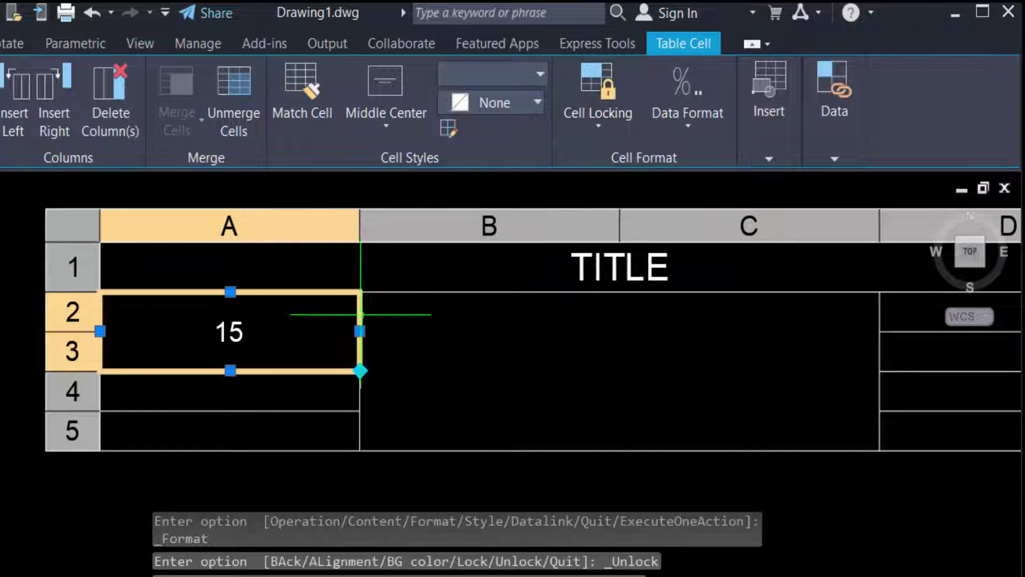
left_click(253, 394)
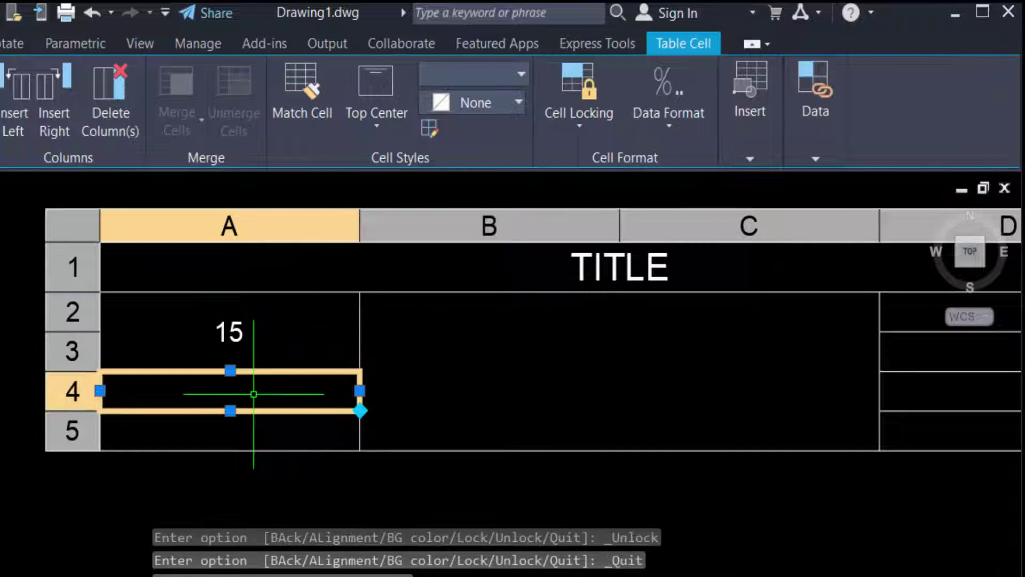
left_click(245, 359)
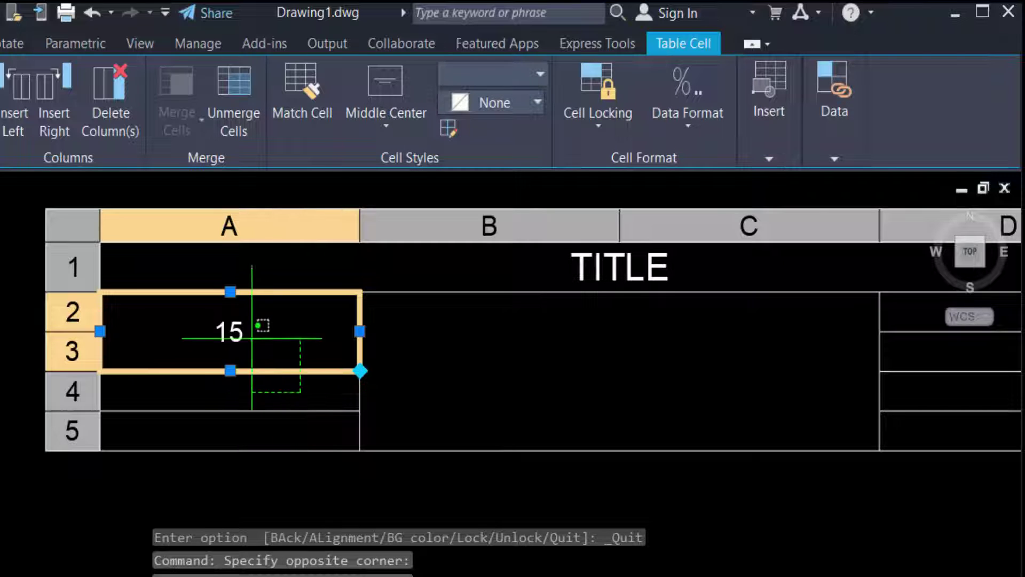
left_click(229, 320)
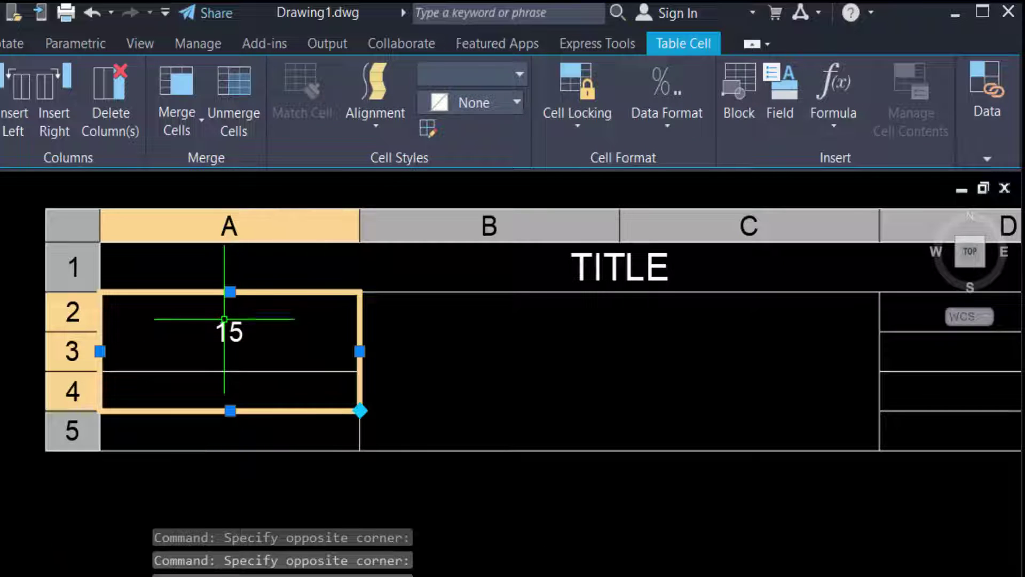
left_click(578, 125)
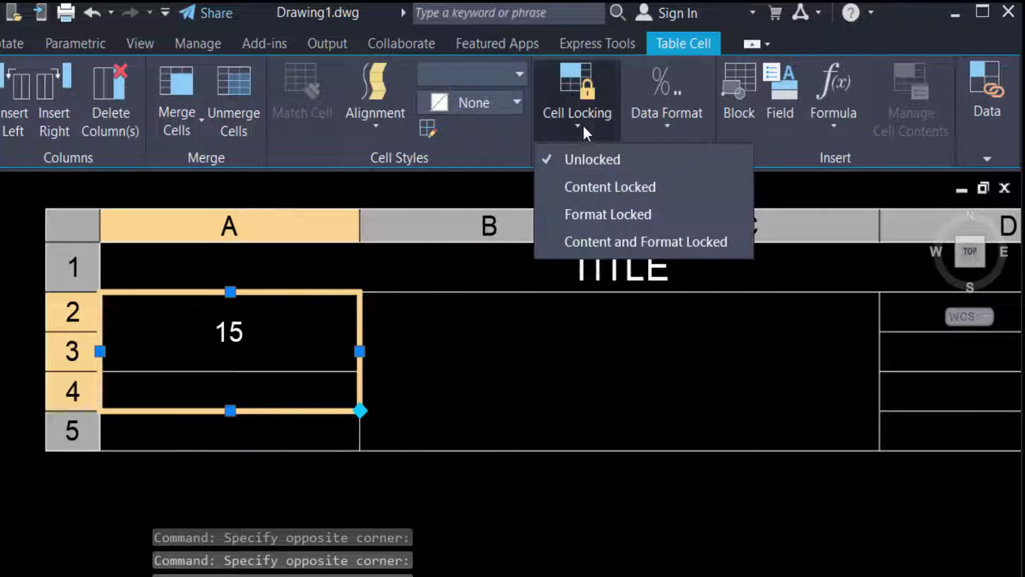
left_click(581, 186)
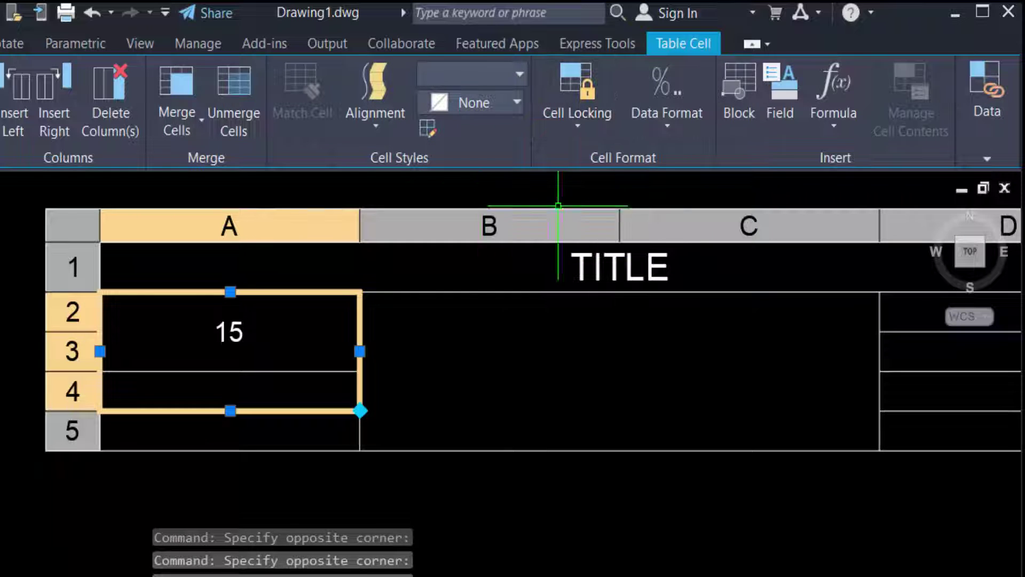
Step: Set the merged A2–A3 cell back to Unlocked and confirm its text can be edited
left_click(275, 375)
left_click(229, 328)
scroll(233, 333, "up", 3)
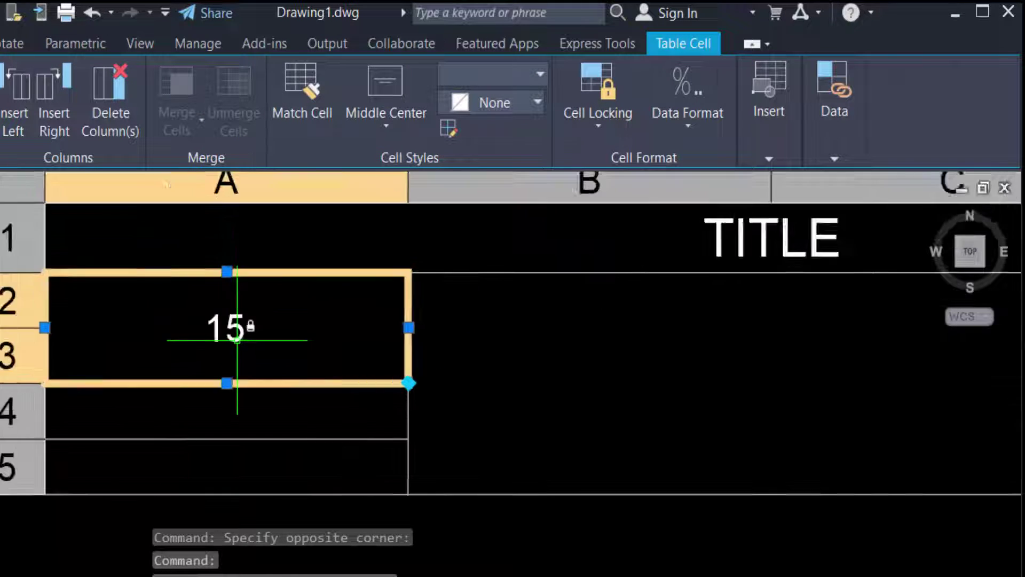
scroll(241, 331, "down", 3)
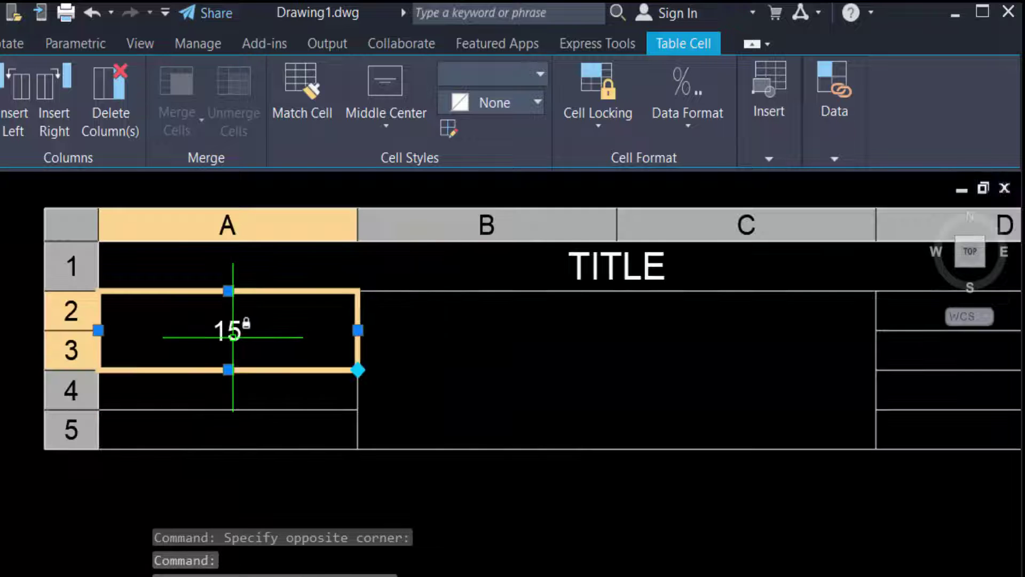
scroll(233, 337, "up", 2)
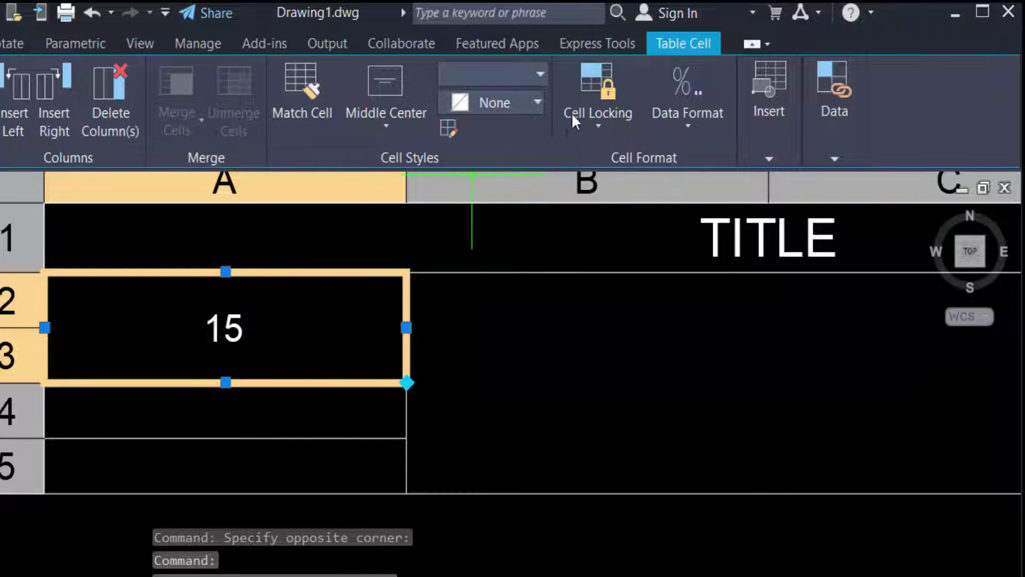
left_click(594, 104)
left_click(596, 158)
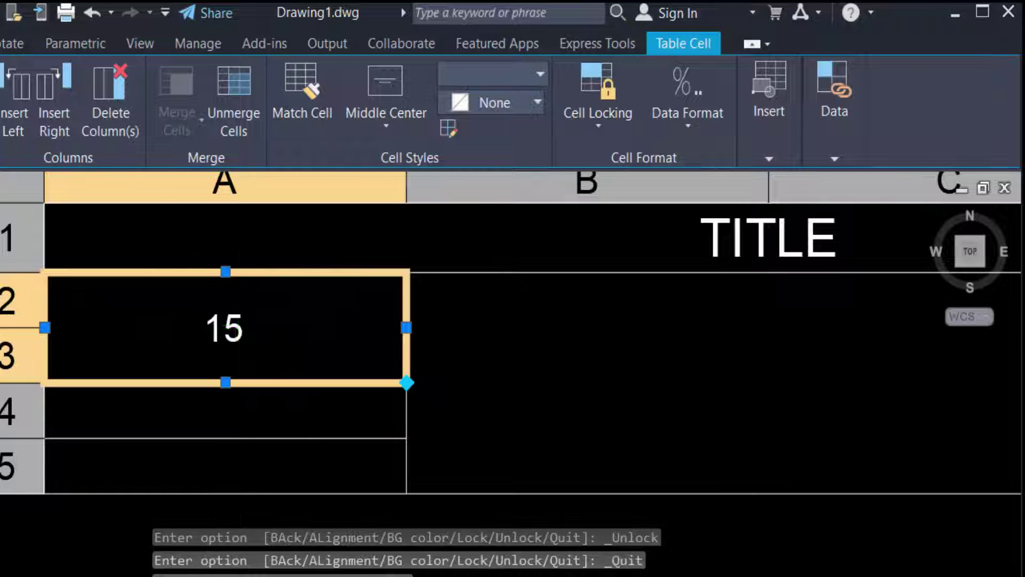
left_click(235, 325)
double_click(234, 325)
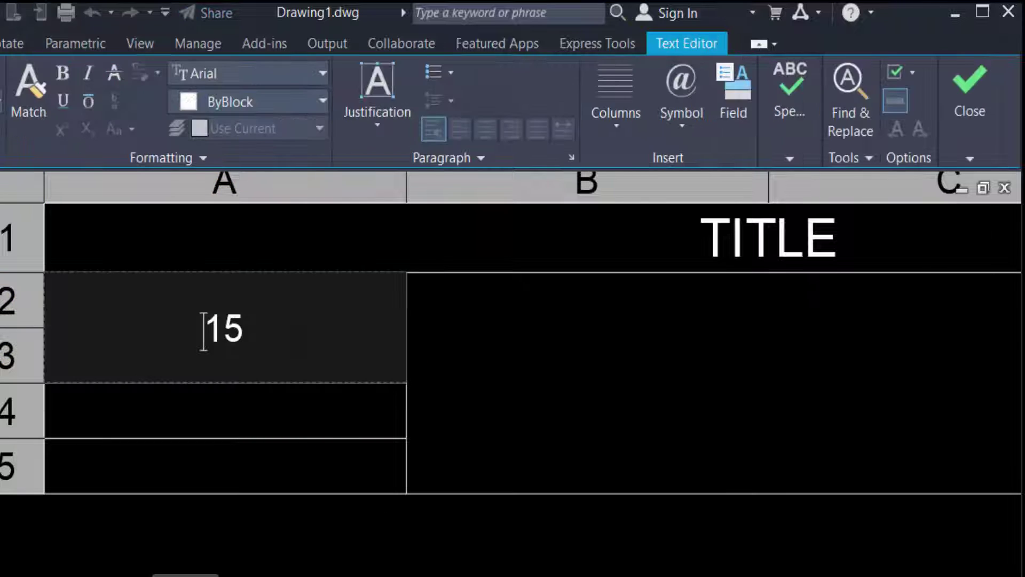
key("Escape")
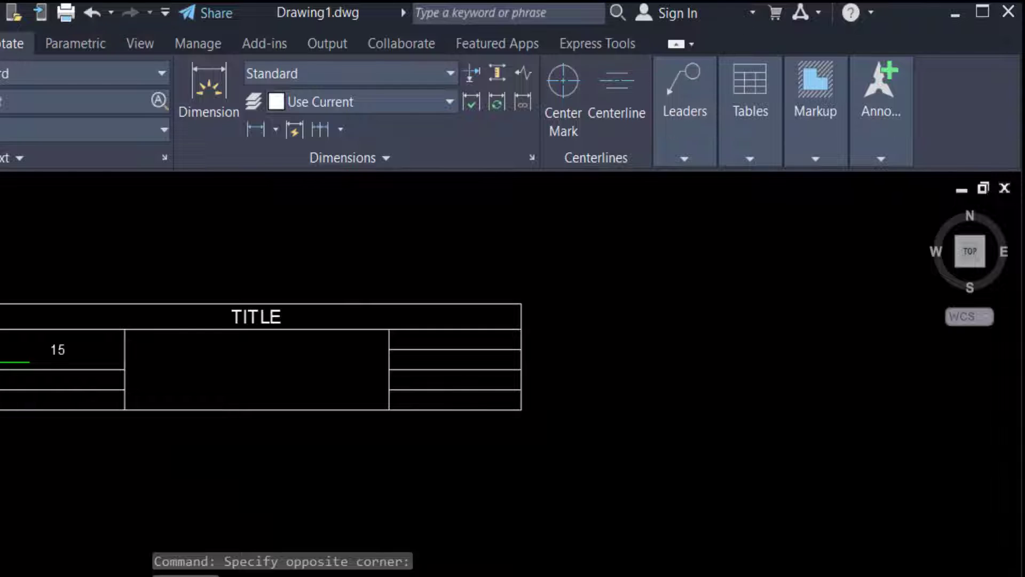
scroll(214, 363, "up", 5)
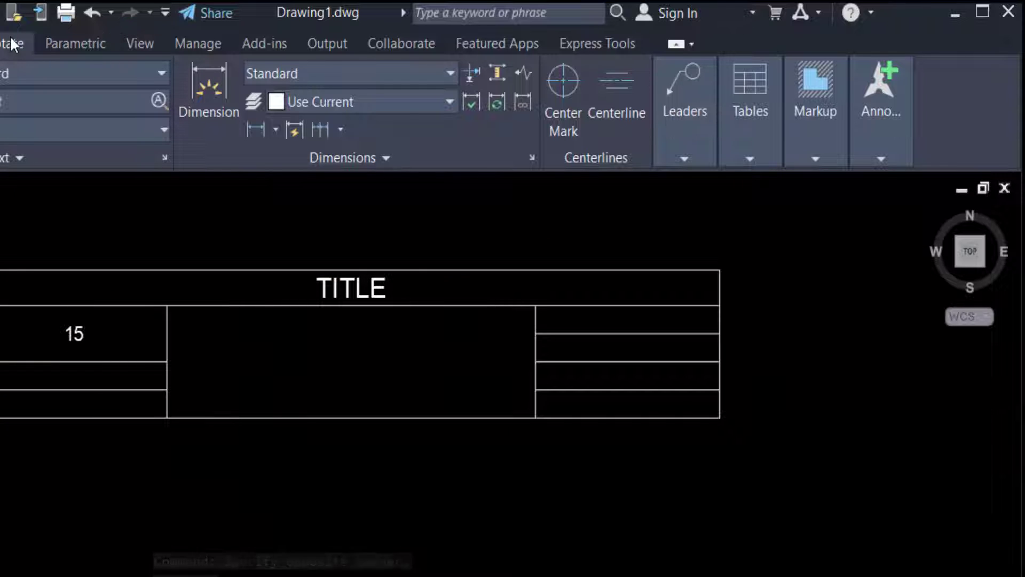
left_click(749, 150)
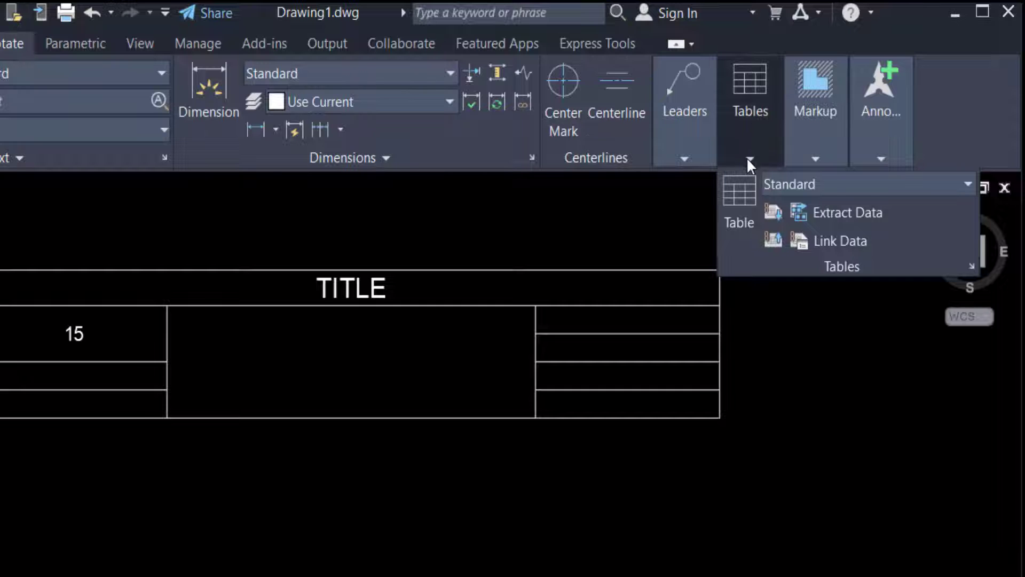
Step: Configure a new table by Specify window with 5 columns and 1-line row height, and confirm
left_click(739, 203)
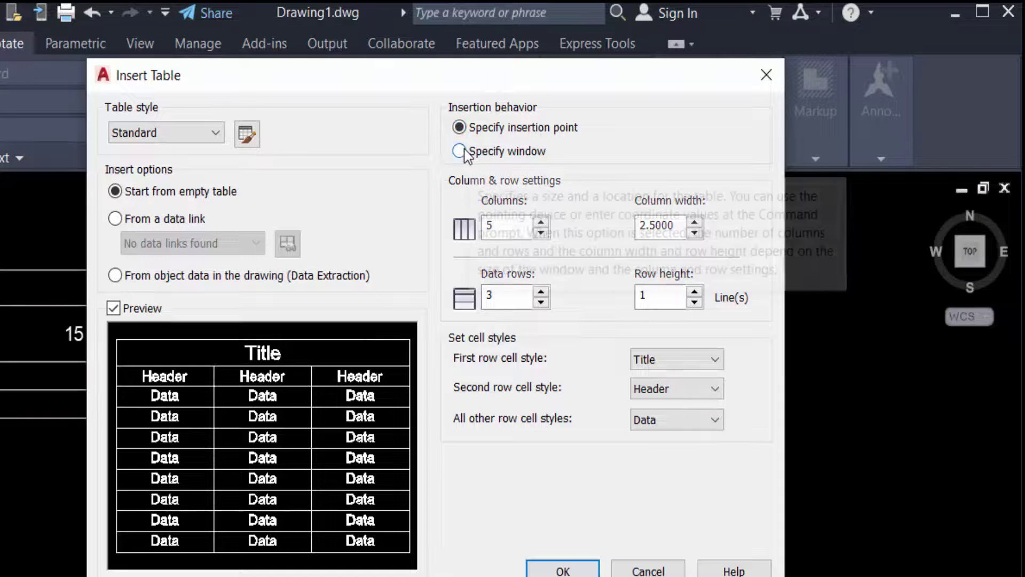
left_click(465, 154)
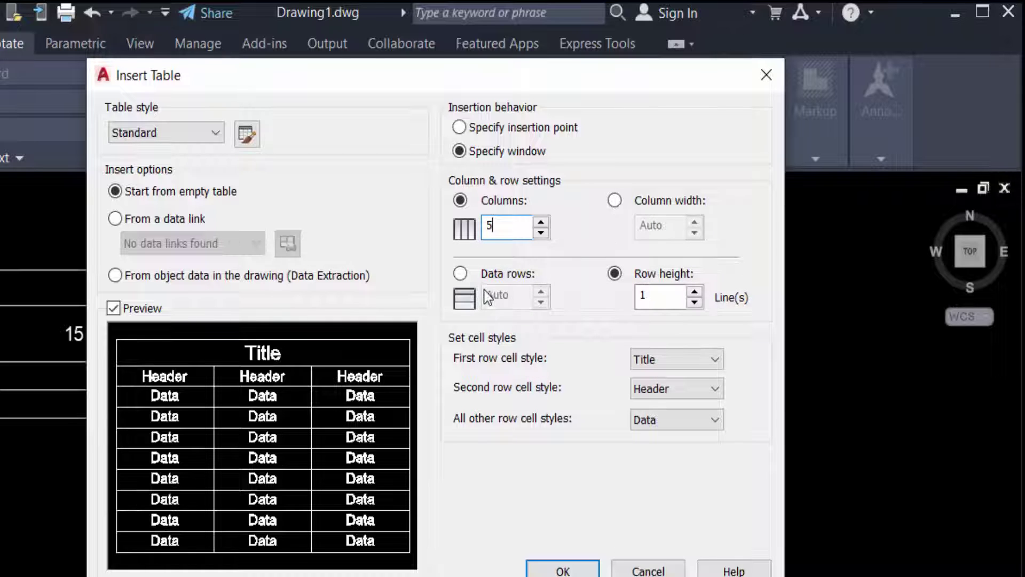
left_click(675, 301)
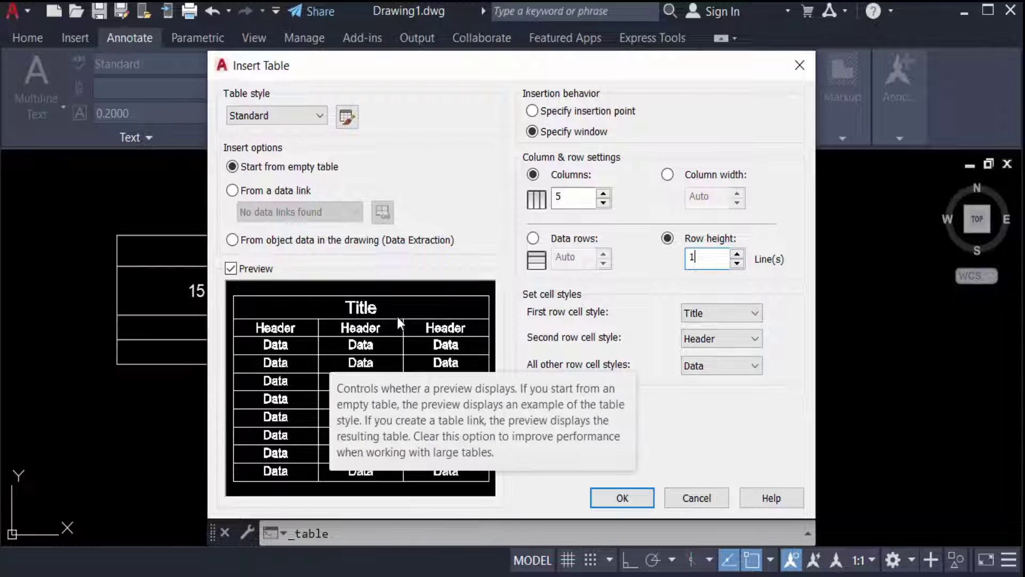
left_click(595, 494)
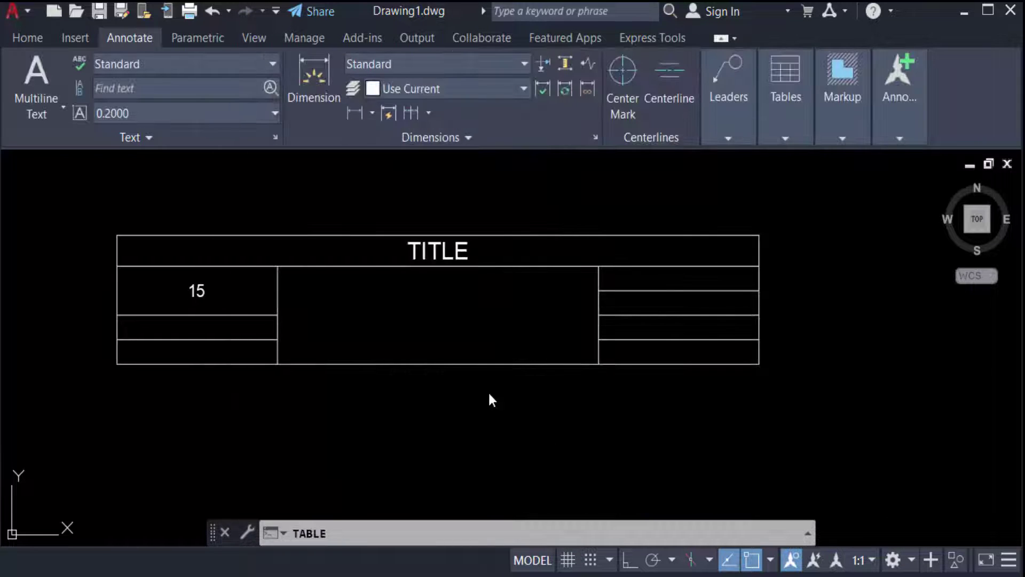
Step: Draw a new 5-column, 11-row table beside the TITLE table by picking two window corners
scroll(448, 368, "down", 3)
scroll(438, 396, "down", 3)
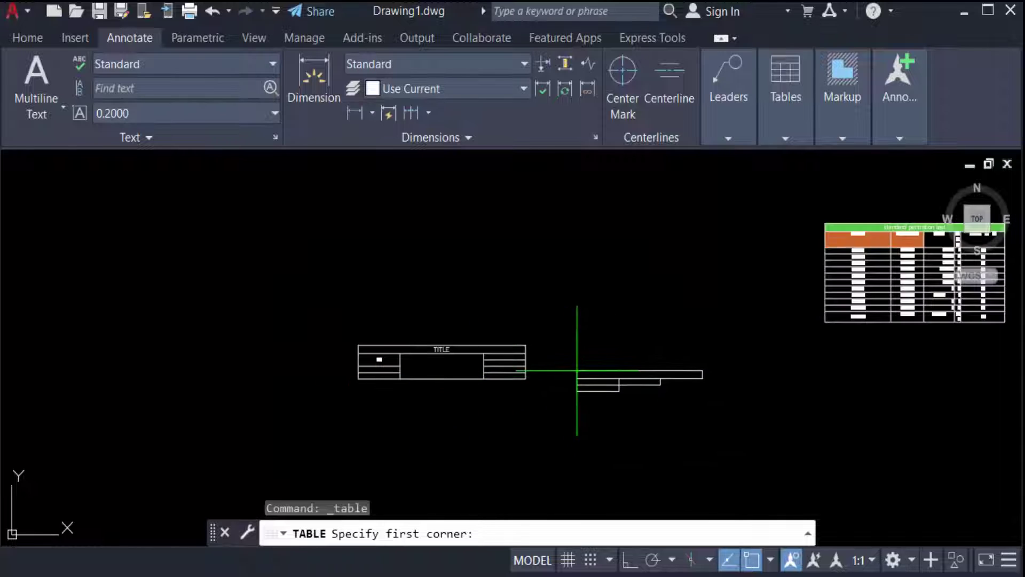
scroll(593, 354, "up", 4)
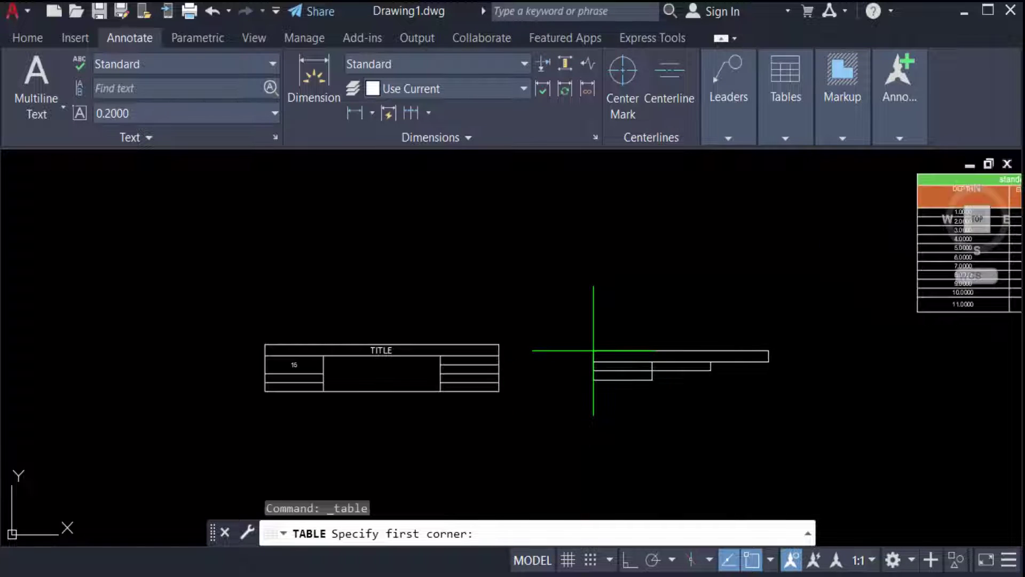
left_click(593, 347)
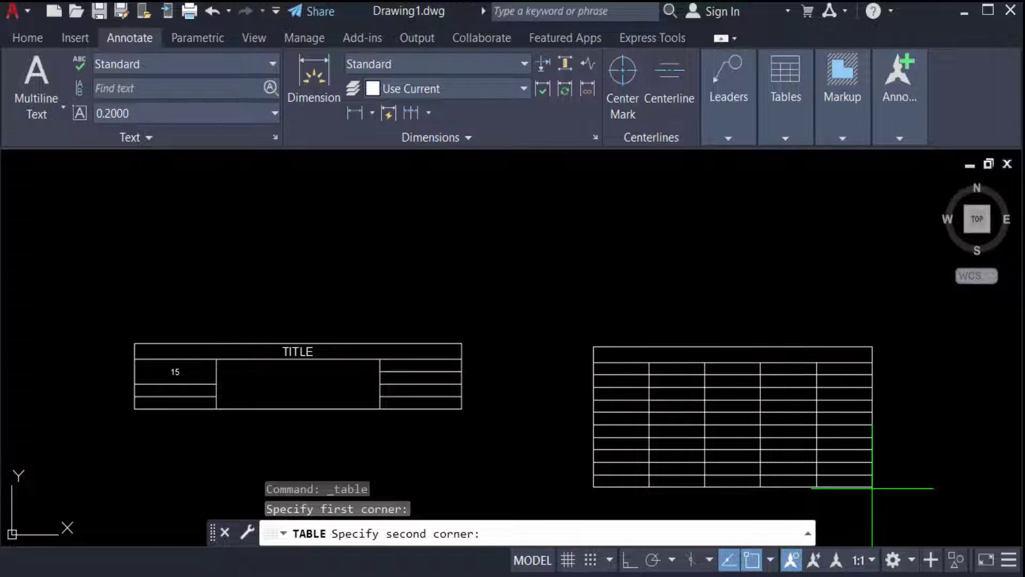
left_click(872, 488)
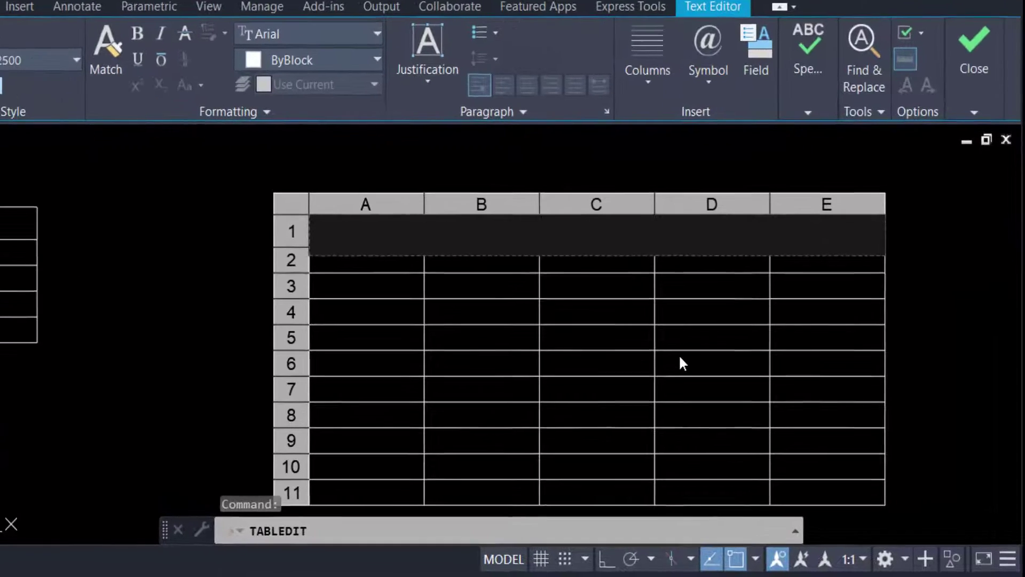
left_click(395, 303)
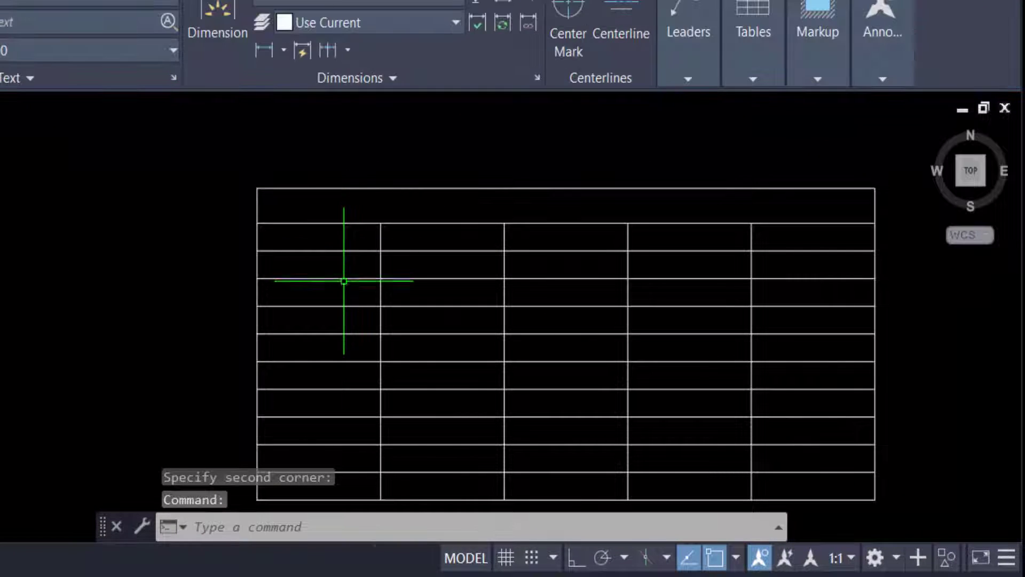
left_click(344, 281)
left_click(315, 236)
Step: Step the cell selection from A3 around the new table to cell B2
left_click(318, 265)
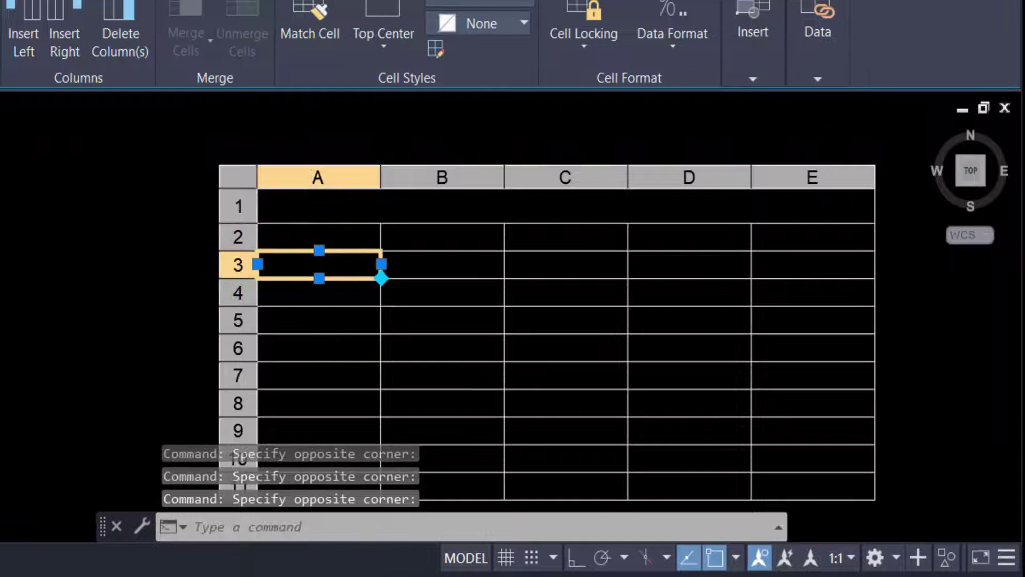
key("Down")
key("Right")
key("Up")
key("Up")
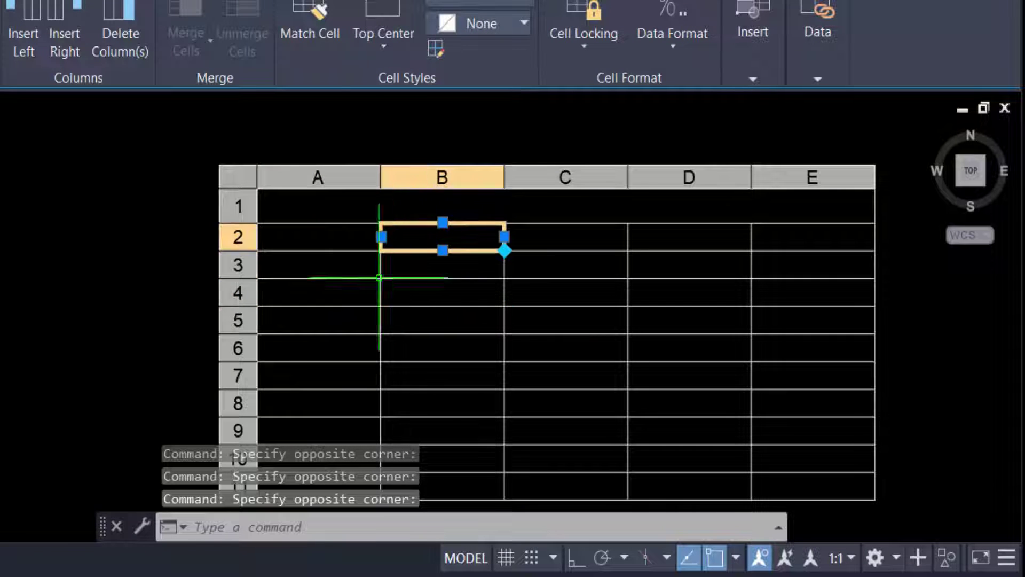
Step: Zoom onto the finished table and enter 'standerd pentration test' in its merged title cell
scroll(379, 278, "down", 5)
scroll(452, 290, "up", 8)
scroll(452, 290, "down", 5)
scroll(453, 229, "up", 6)
scroll(321, 256, "down", 1)
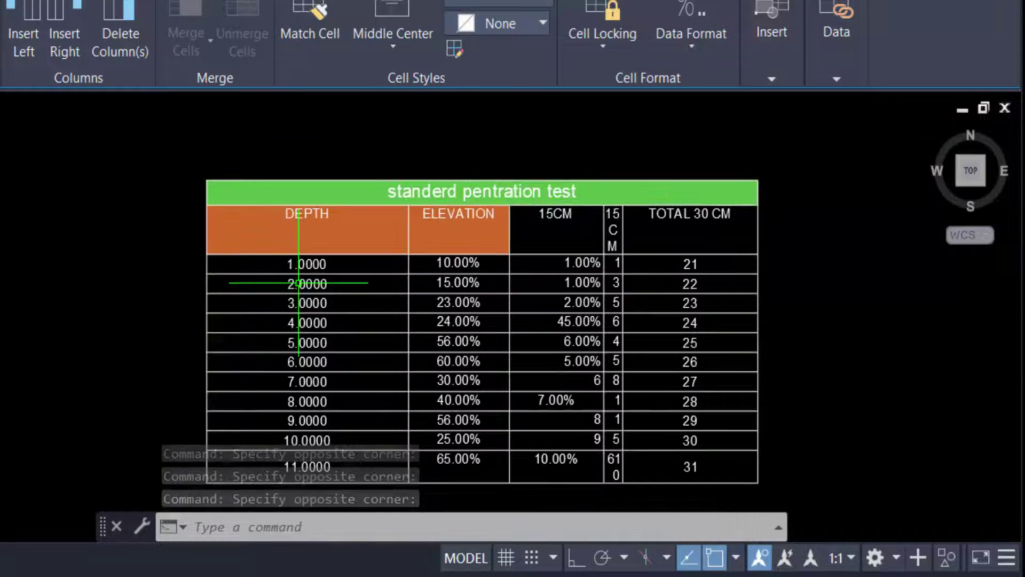
scroll(302, 280, "up", 3)
scroll(213, 304, "down", 1)
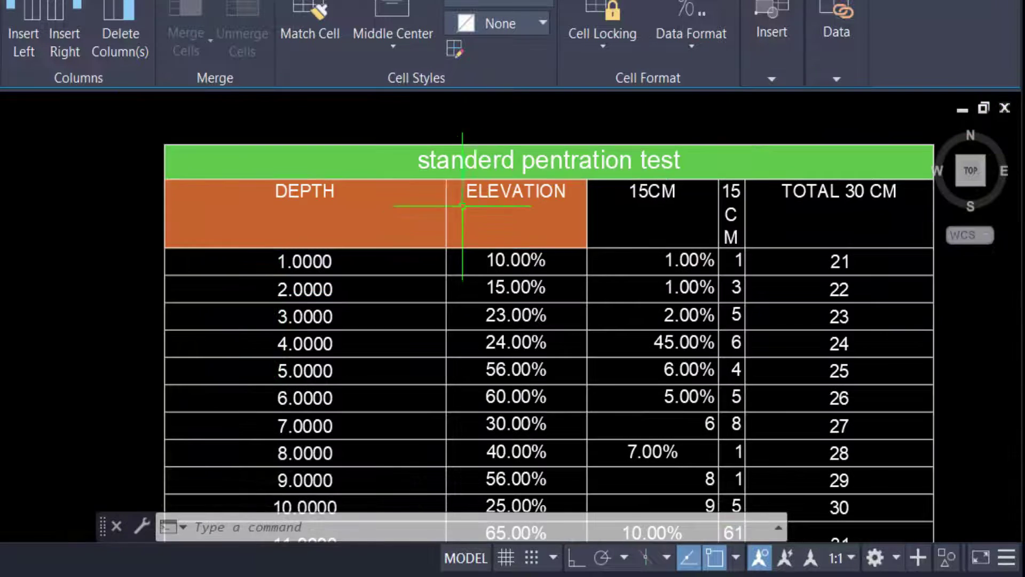
left_click(535, 161)
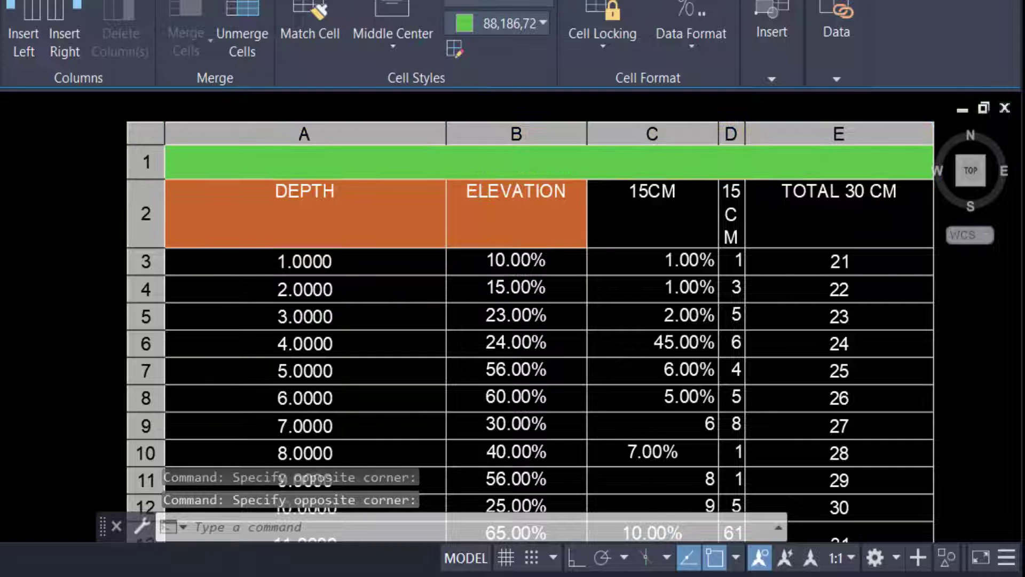
type("standerd pentration test")
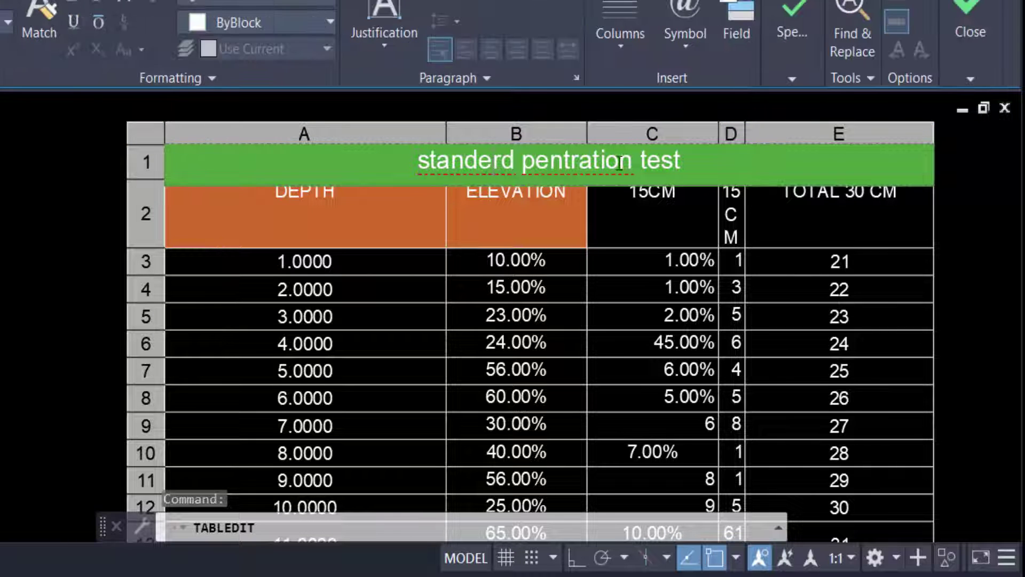
left_click_drag(693, 157, 408, 163)
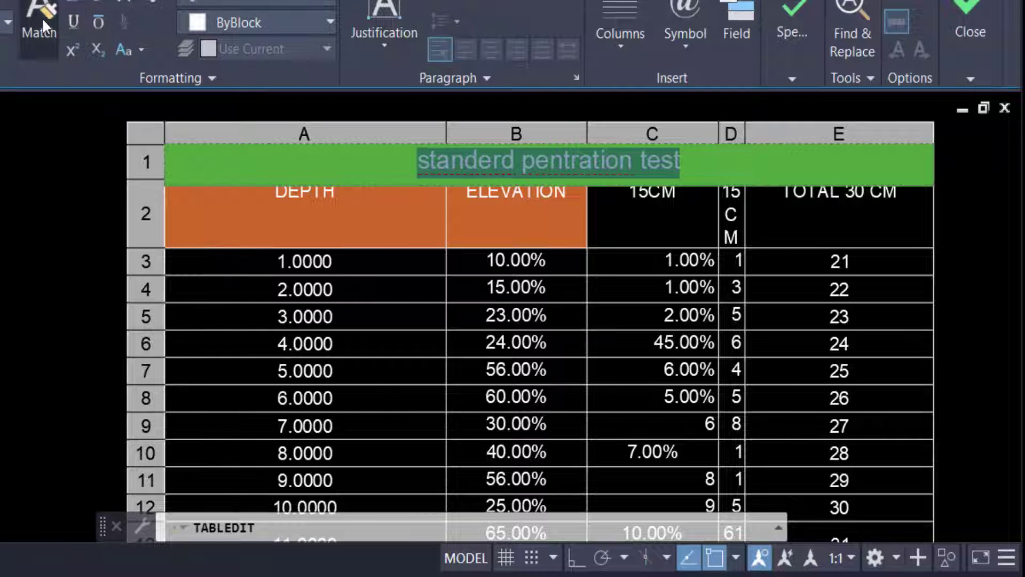
left_click(793, 31)
left_click(252, 224)
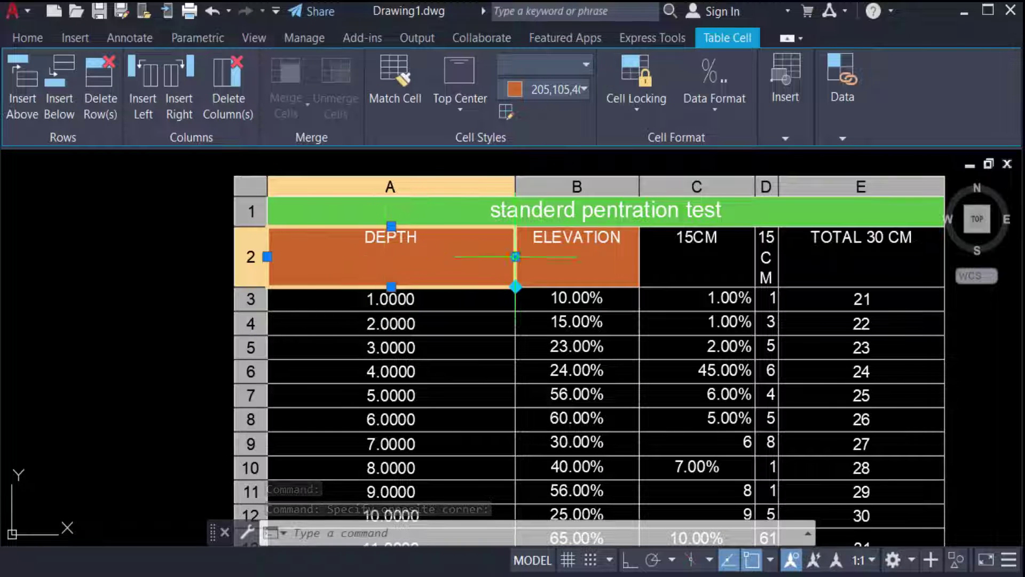
Step: Fill the DEPTH header A2 purple and the ELEVATION header B2 blue, replacing an interim green
left_click(567, 85)
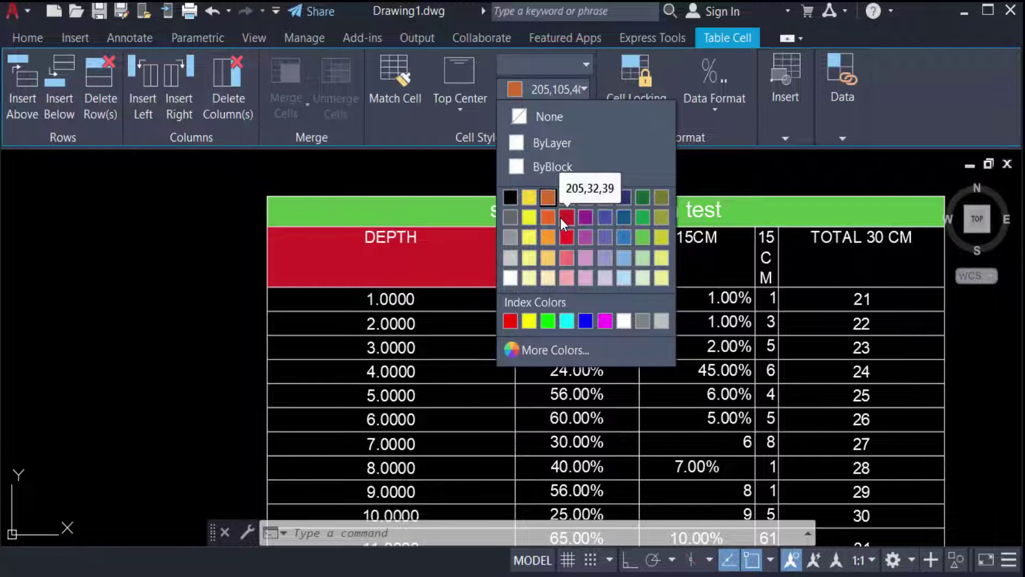
left_click(585, 236)
left_click(543, 251)
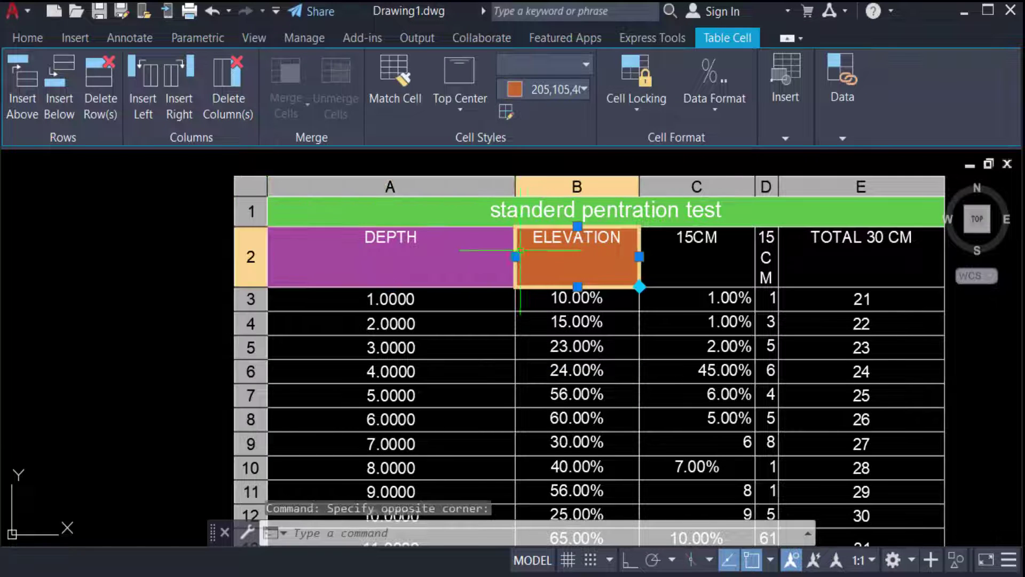
left_click(562, 90)
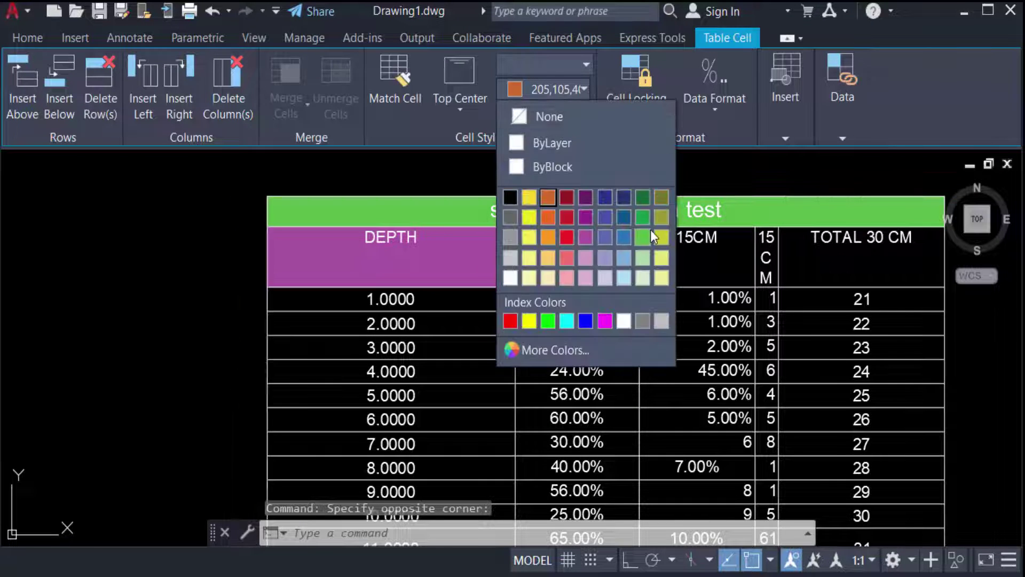
left_click(642, 235)
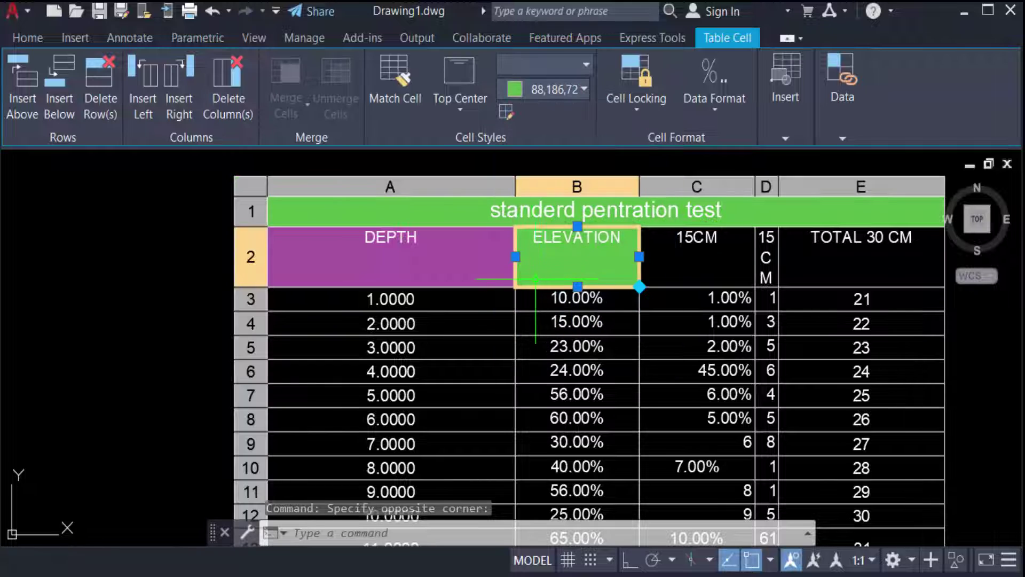
left_click(555, 88)
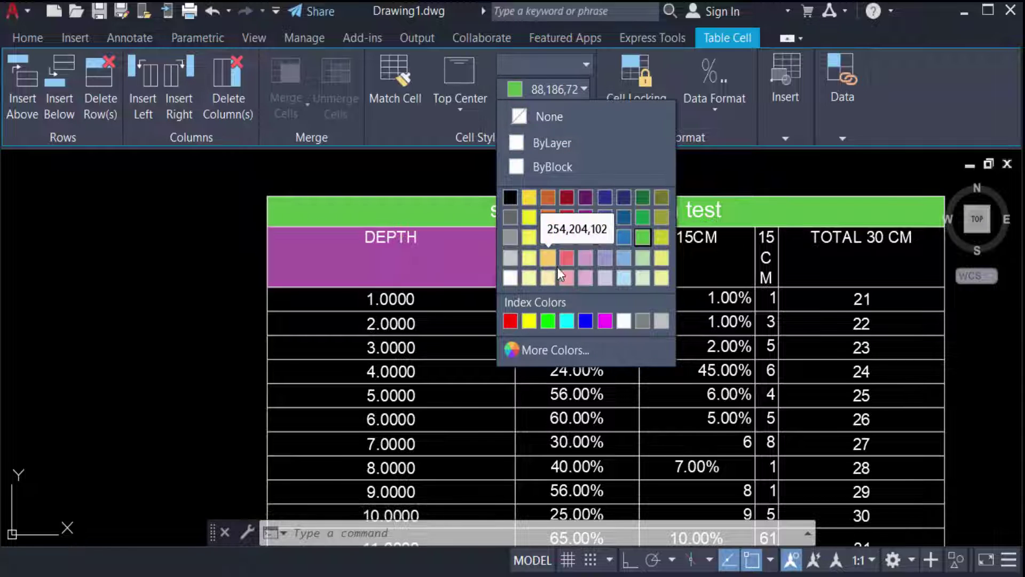
left_click(622, 218)
Step: Select the 15CM header C2, then the 7.00% cell C10
left_click(689, 257)
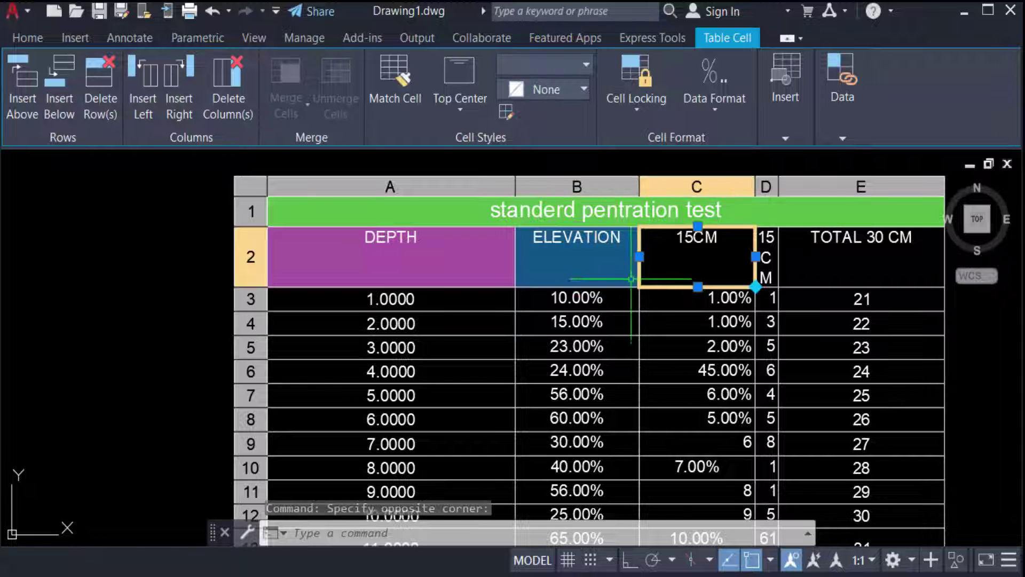
scroll(520, 360, "down", 3)
scroll(521, 360, "up", 3)
left_click(637, 406)
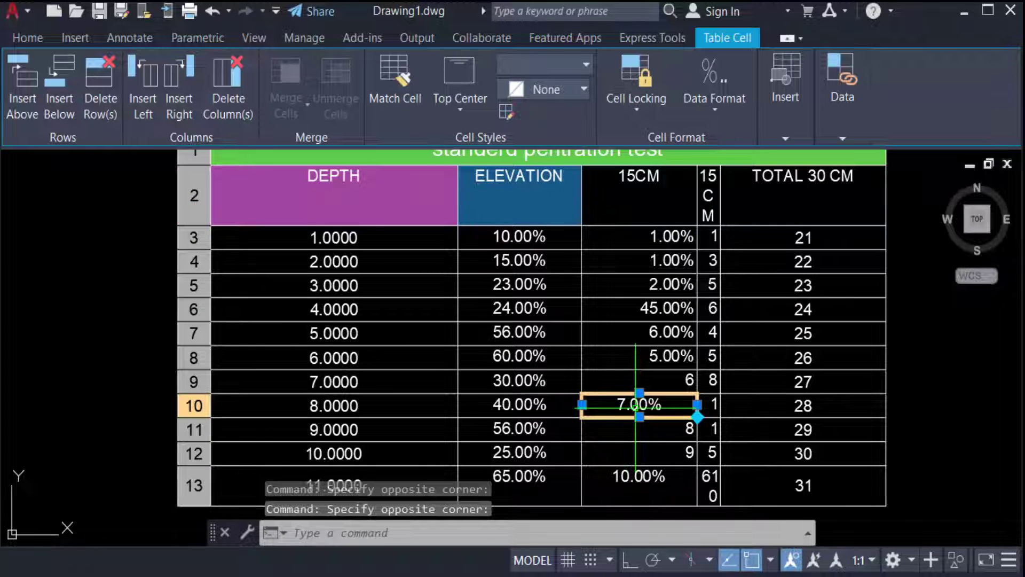
Step: Align the 7.00% cell in the 15CM column to Top Right
left_click(459, 111)
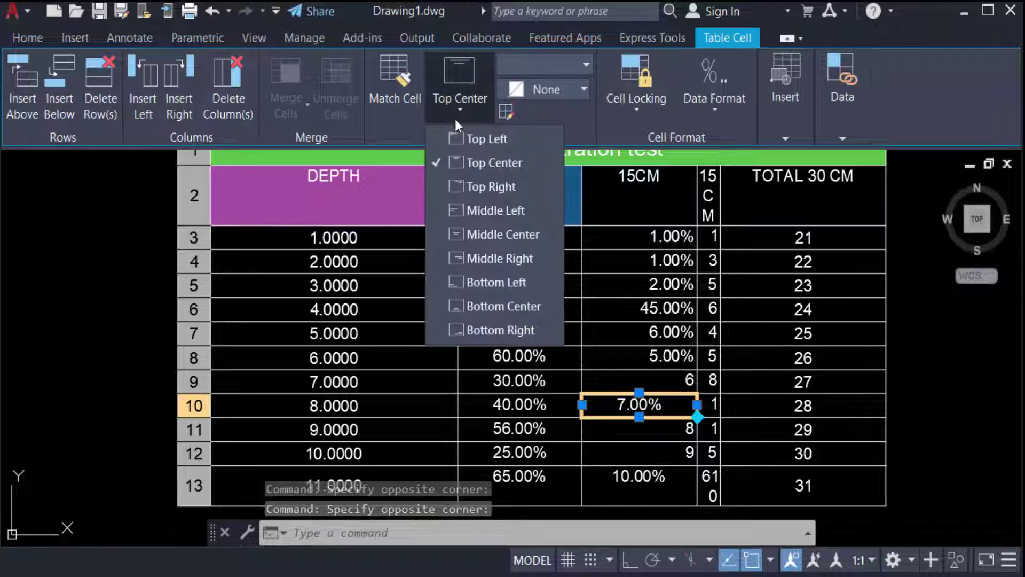
left_click(477, 138)
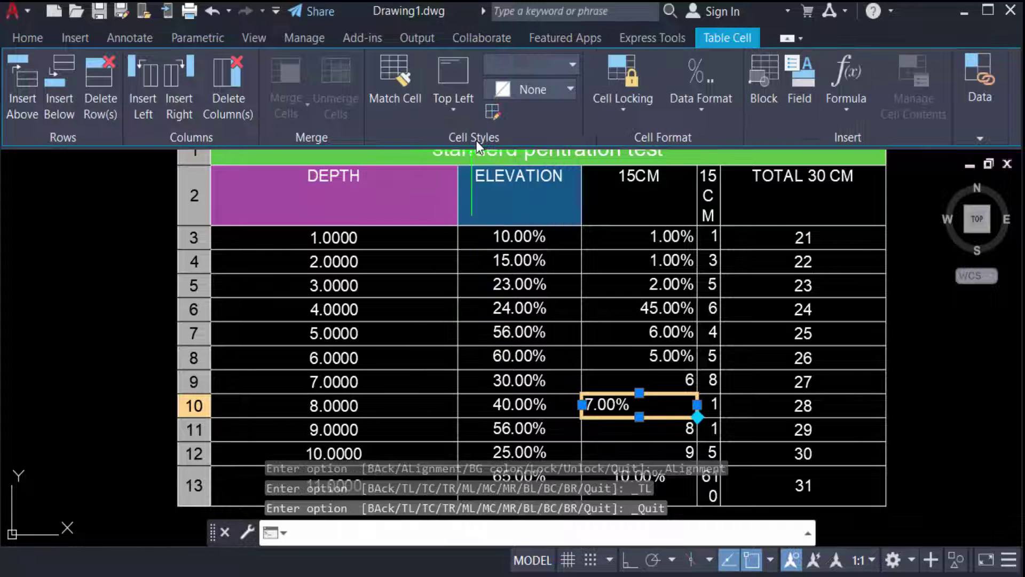
left_click(454, 112)
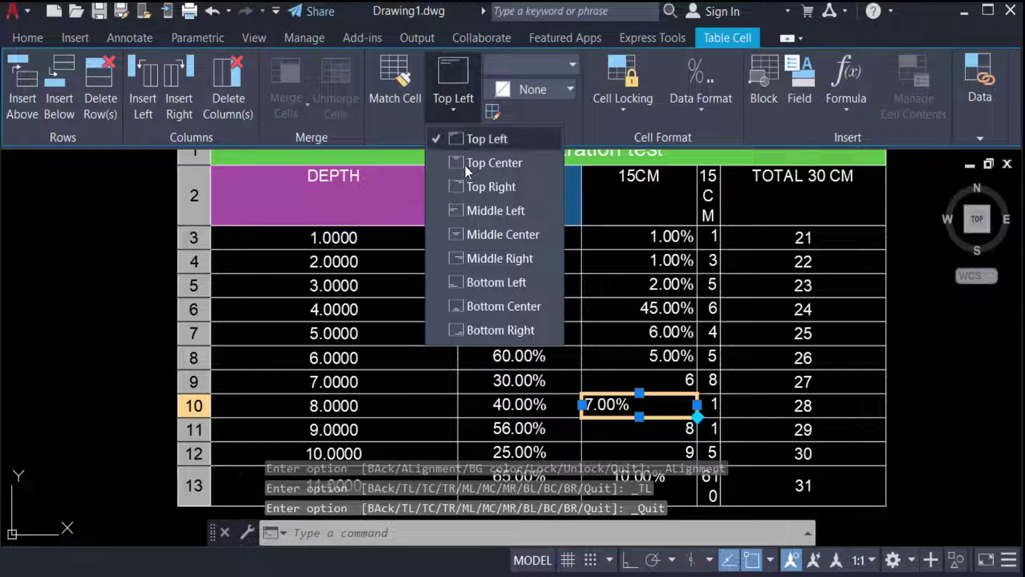
left_click(498, 186)
Step: Align the 10.00% cell in row 13 to Top Right as well
scroll(694, 440, "up", 3)
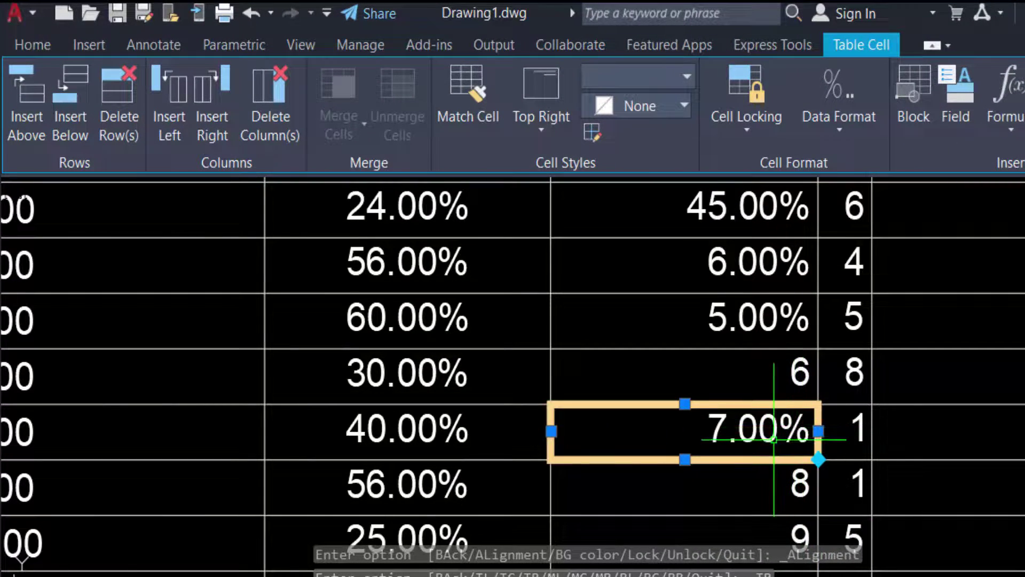
scroll(767, 443, "down", 3)
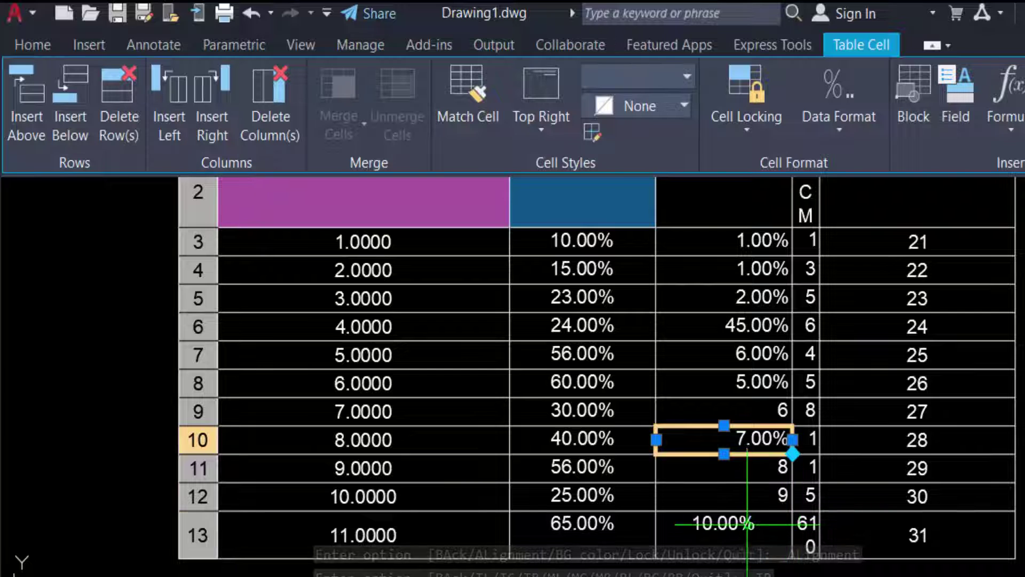
left_click(687, 534)
left_click(544, 128)
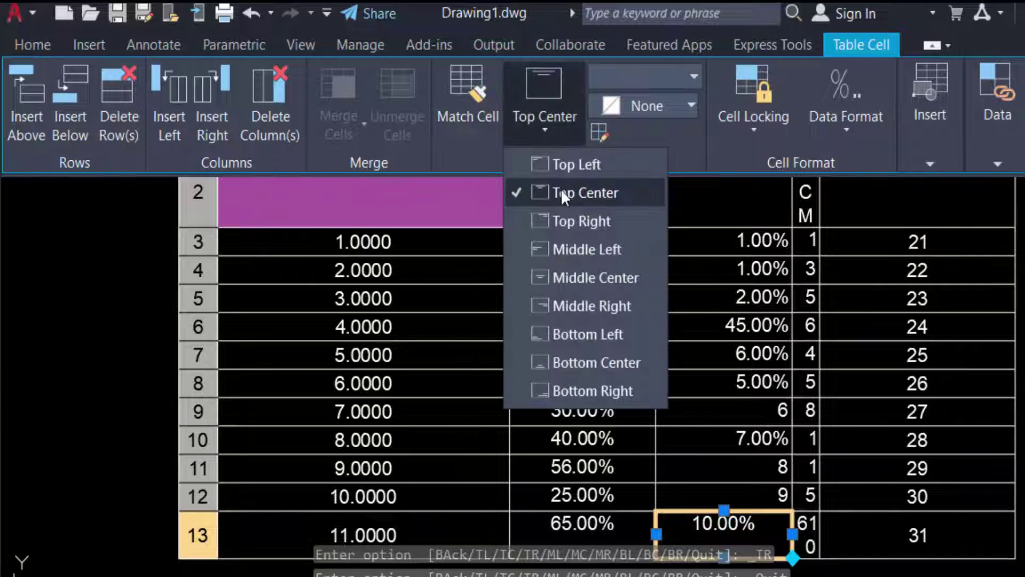
left_click(581, 224)
left_click(876, 452)
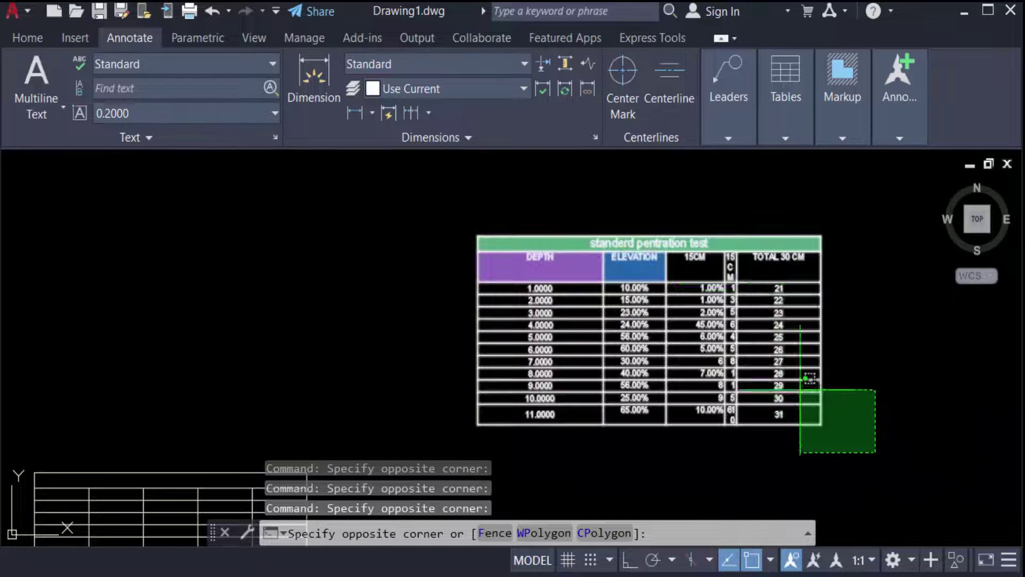
Step: Stretch the column D/E boundary right so the second 15CM column's header and values fit one line
left_click(425, 210)
scroll(770, 276, "up", 3)
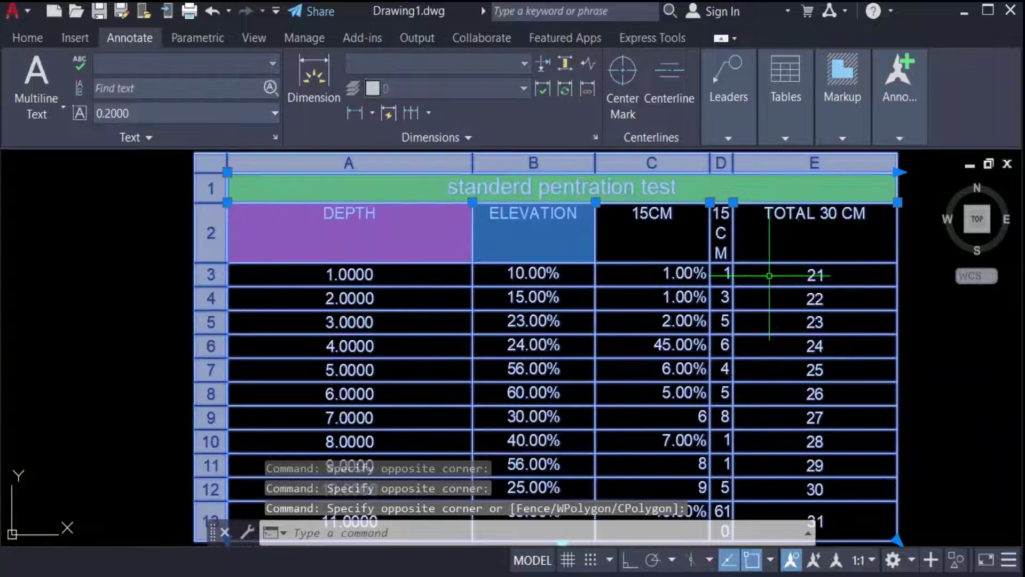
left_click(733, 202)
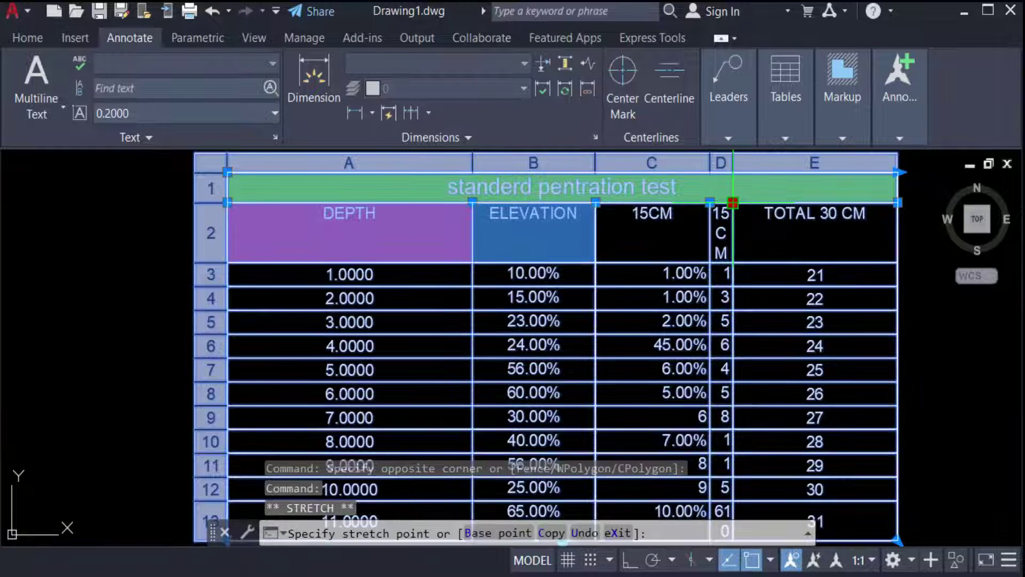
left_click(774, 202)
scroll(780, 231, "down", 3)
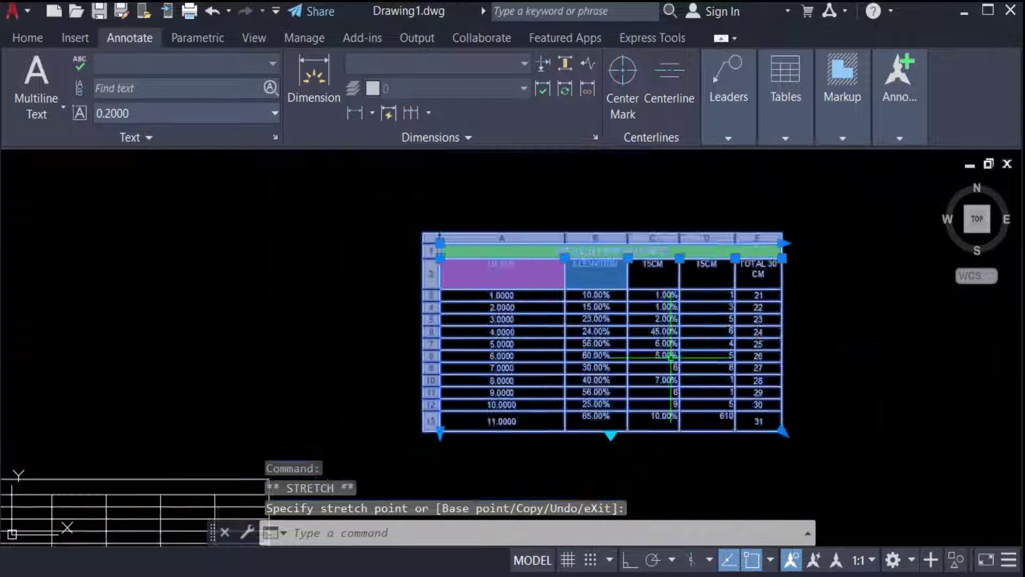
scroll(674, 366, "up", 3)
left_click(352, 297)
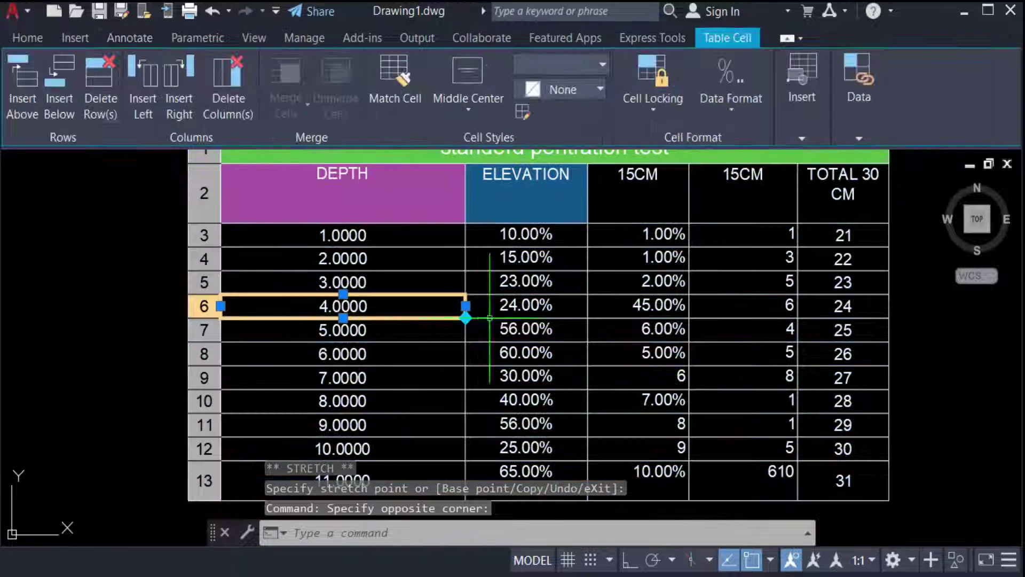
Step: Change the row 3 value in the first 15CM column from 1.00% to 100.00% via Data Format
left_click(662, 283)
scroll(662, 283, "up", 3)
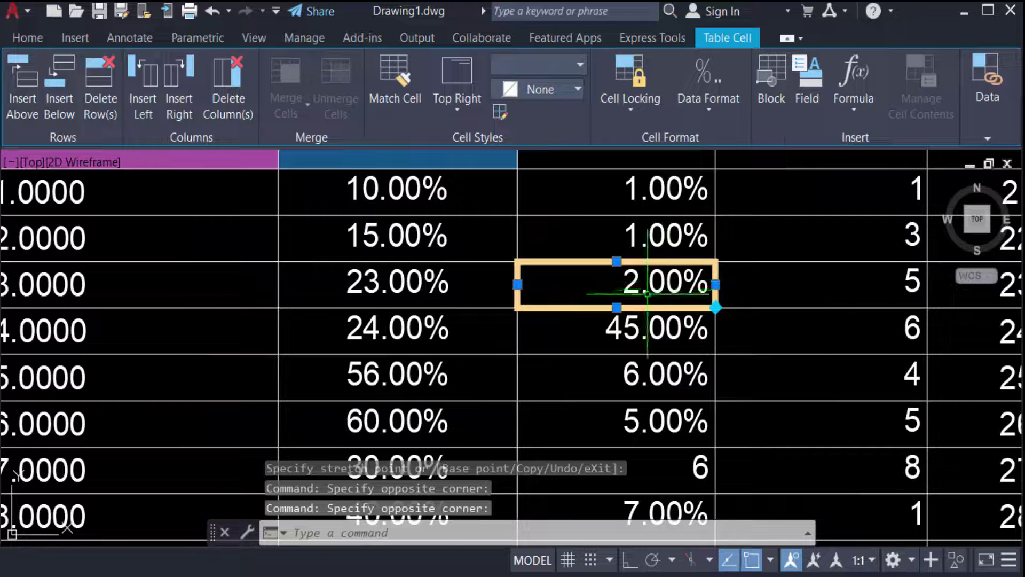
scroll(654, 291, "down", 2)
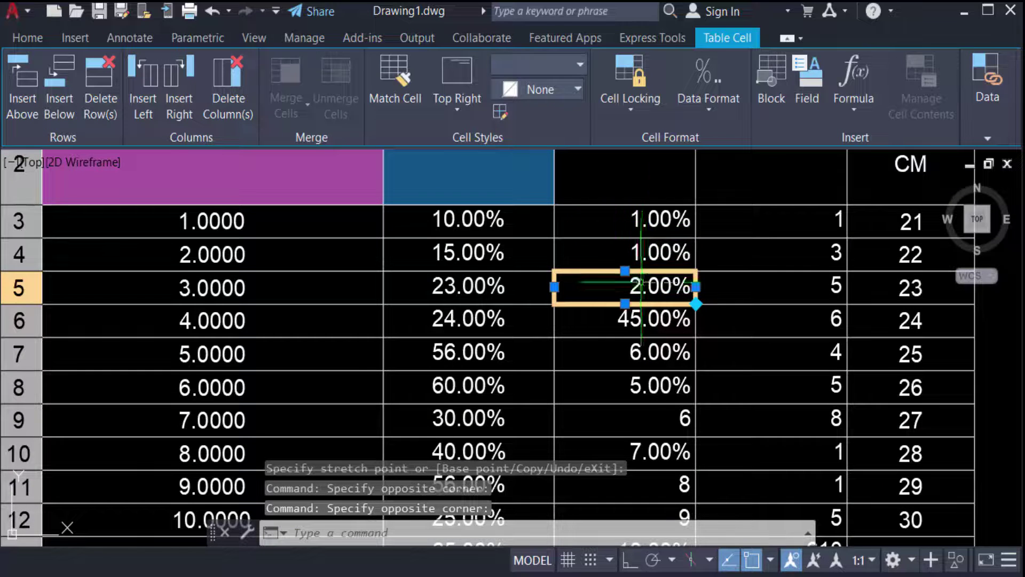
scroll(642, 282, "down", 3)
scroll(649, 334, "up", 3)
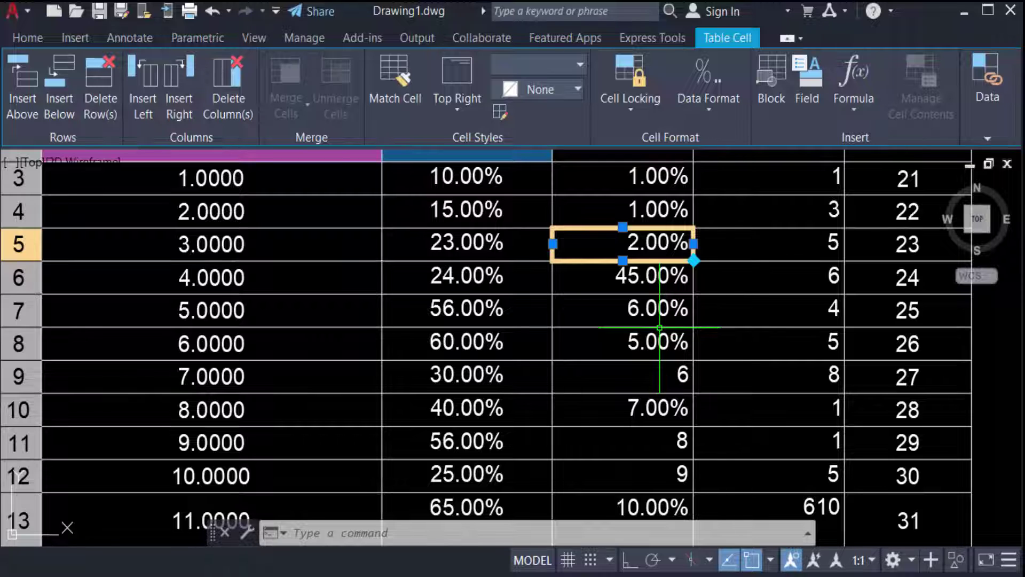
scroll(641, 324, "down", 3)
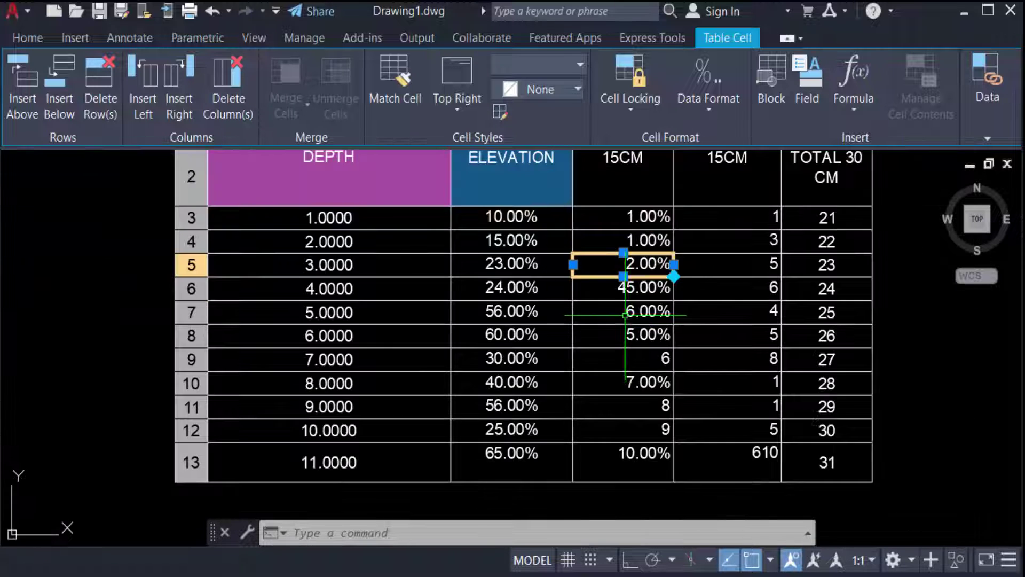
scroll(636, 346, "up", 3)
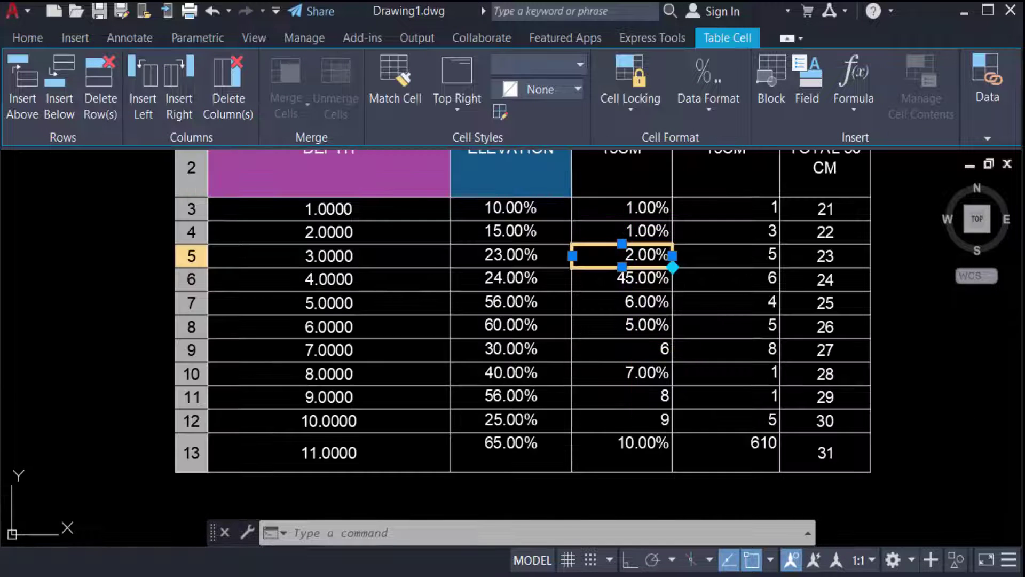
left_click(633, 209)
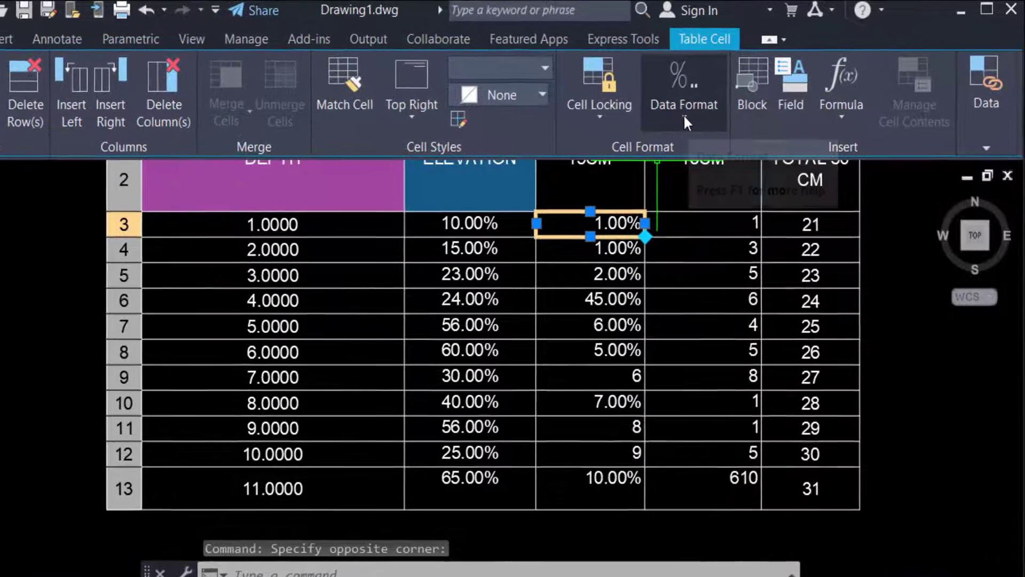
left_click(686, 120)
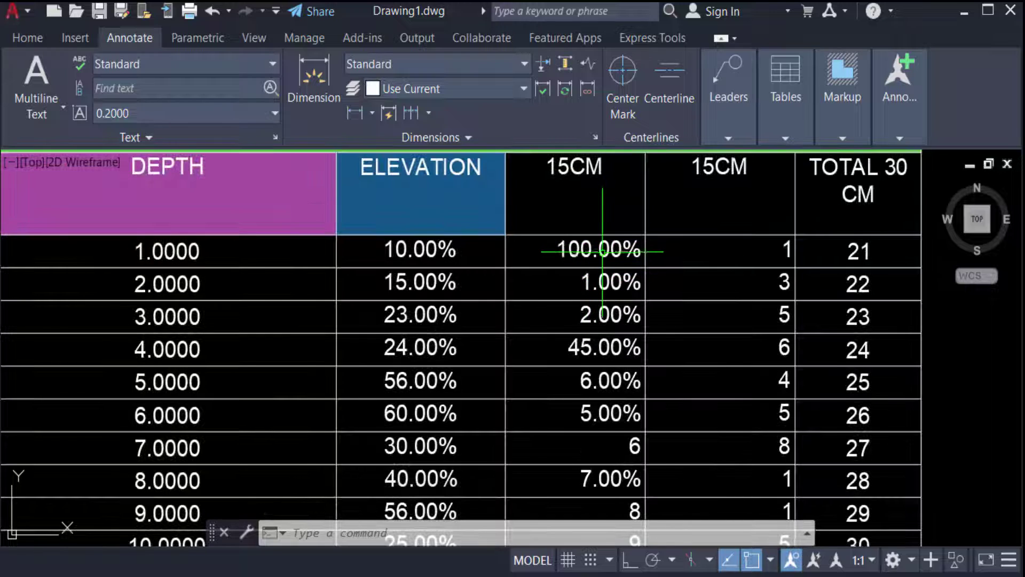
scroll(589, 276, "up", 2)
left_click(592, 266)
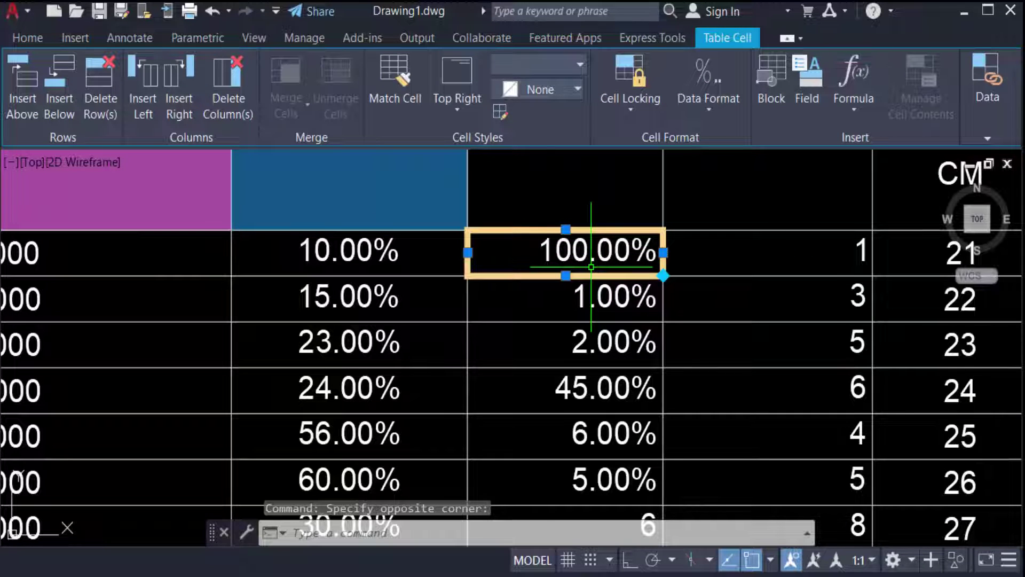
Step: Switch the row 3 15CM cell to General data format so it shows 100
left_click(707, 104)
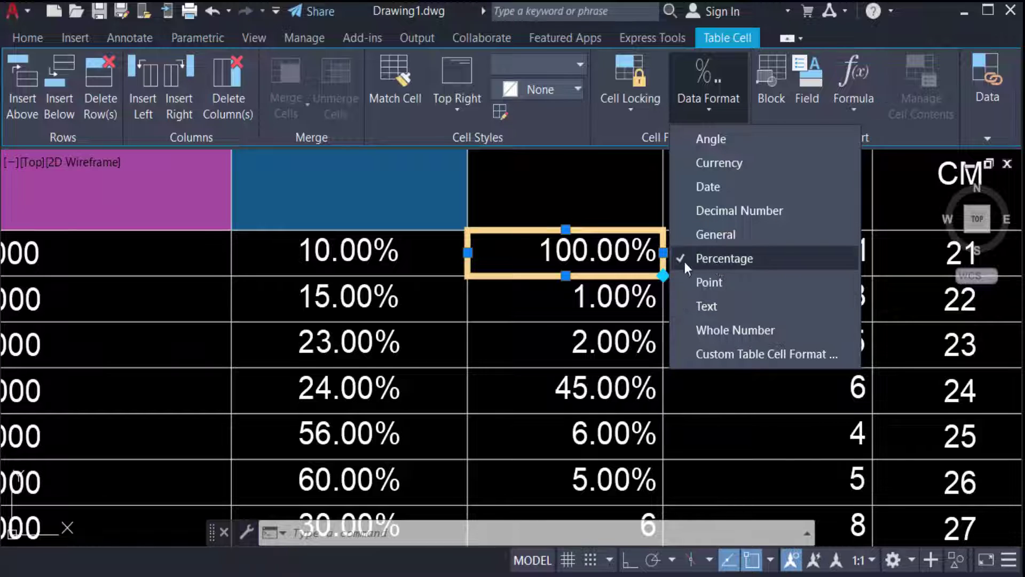
left_click(696, 234)
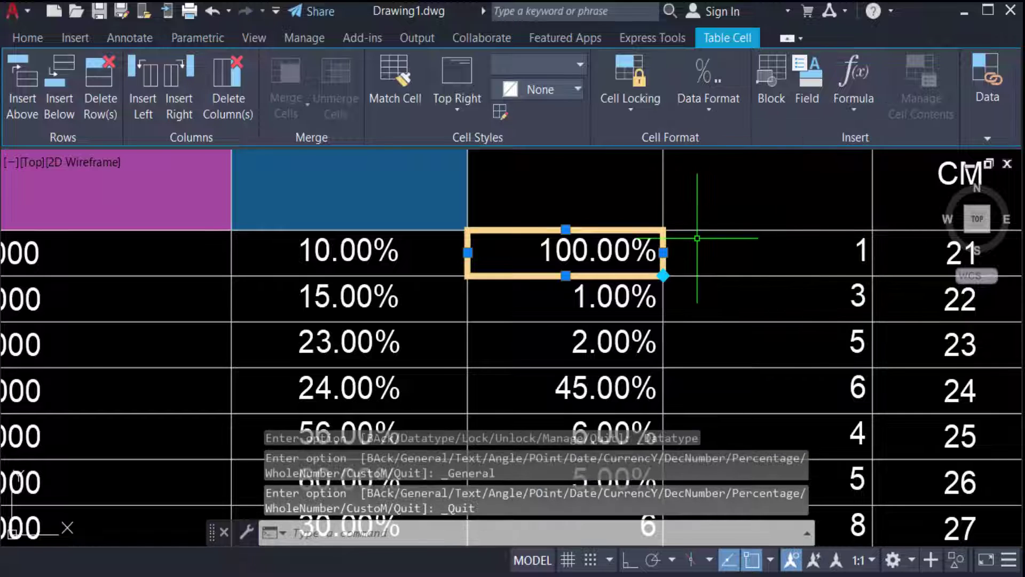
double_click(634, 246)
left_click(701, 243)
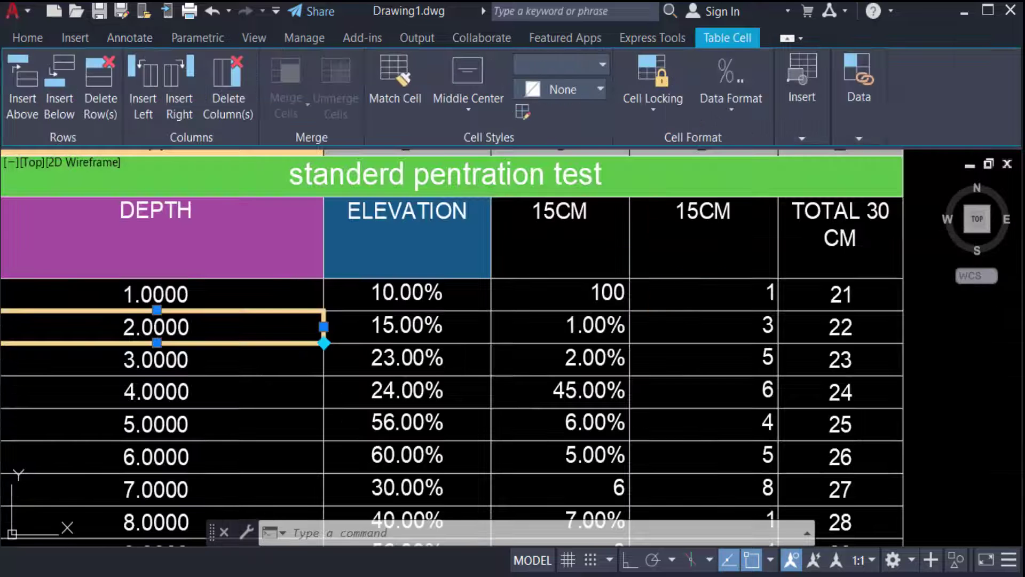
left_click(667, 240)
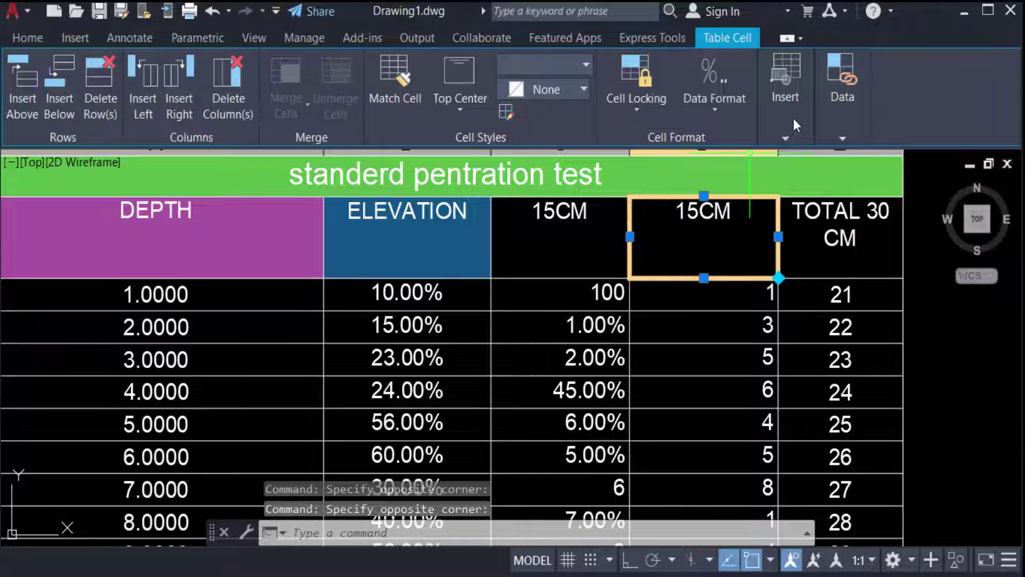
Step: Insert a Sum formula over A10:A13 into DEPTH cell A3, which now displays 38
left_click(784, 139)
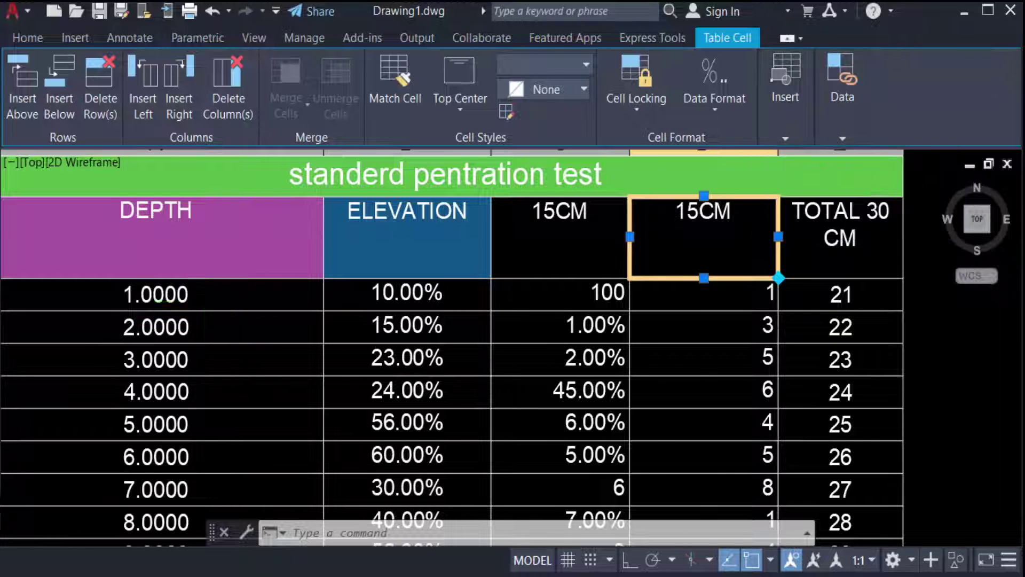
scroll(226, 298, "down", 2)
left_click_drag(176, 298, 207, 441)
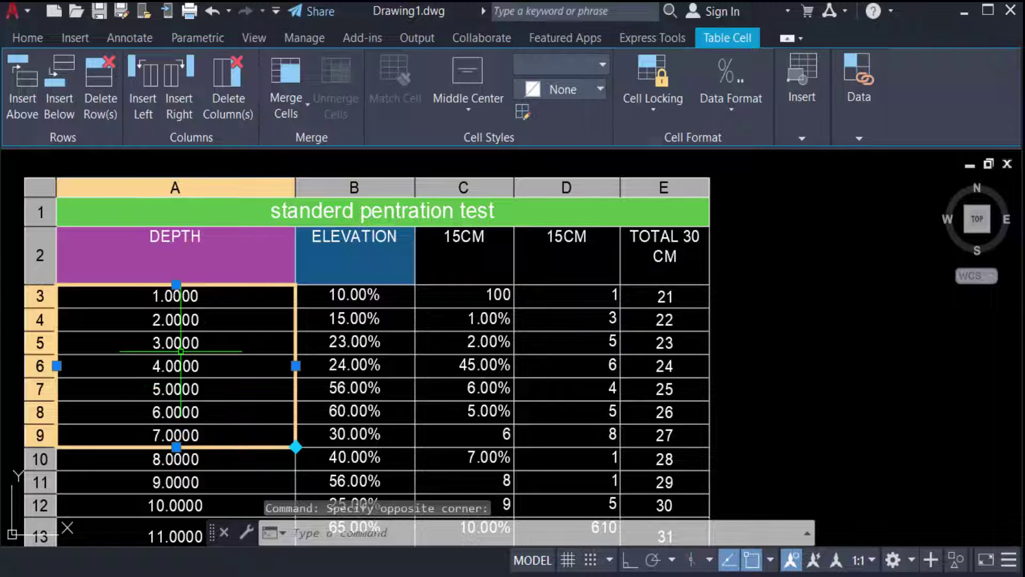
left_click(803, 126)
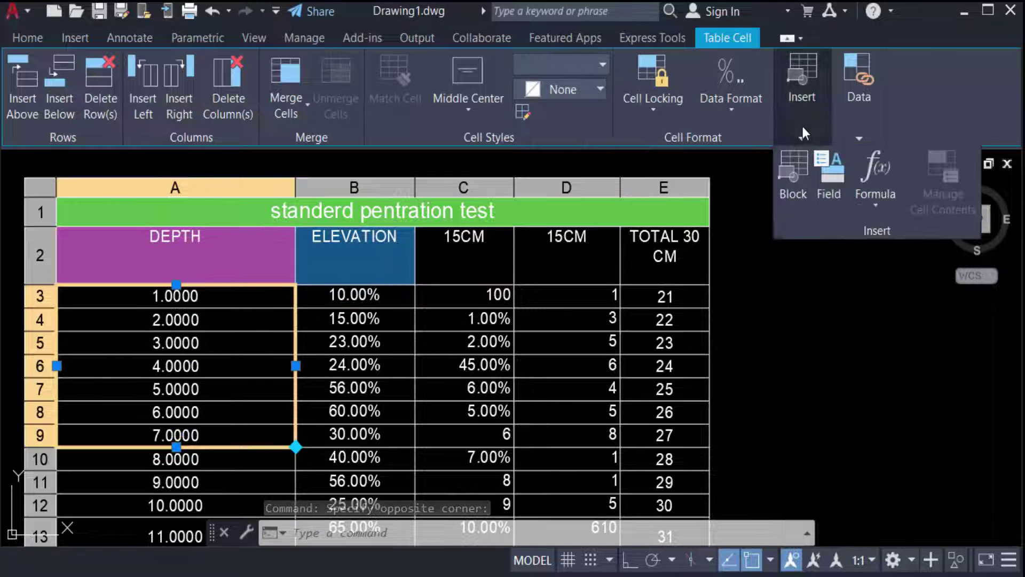
left_click(879, 181)
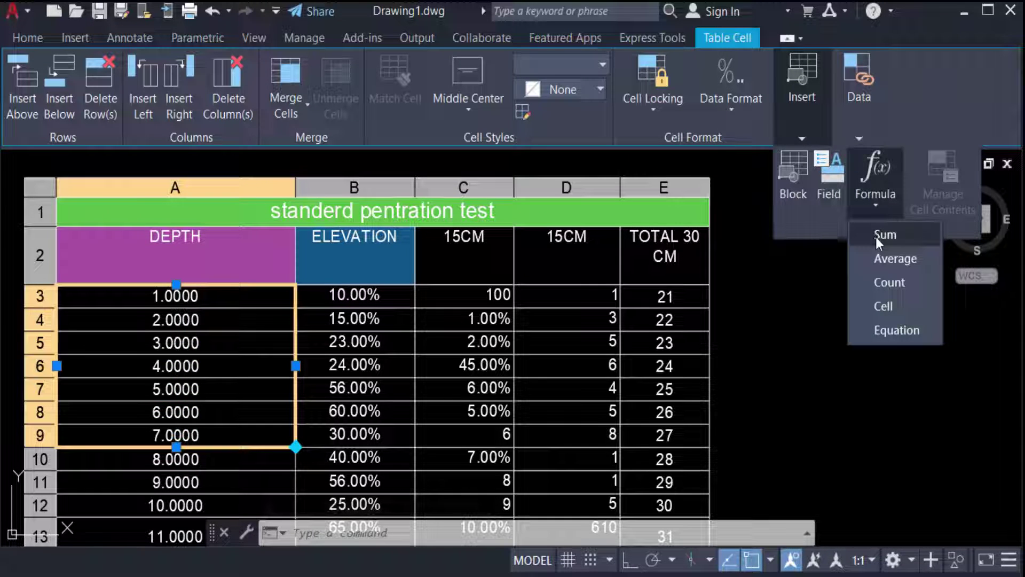
left_click(885, 235)
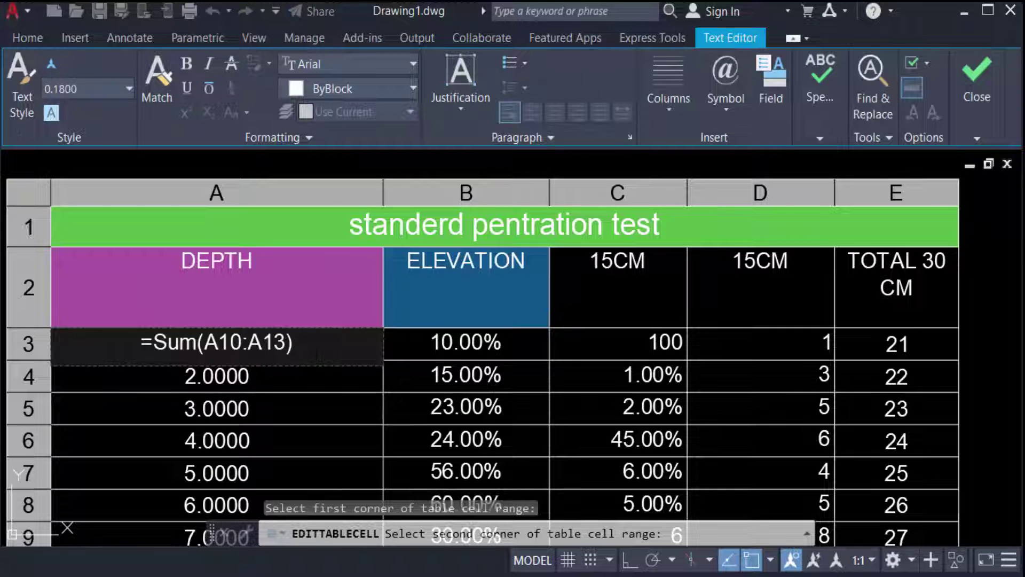
key("Return")
Step: Reselect cell A3 holding 38 and bring up the formula type list again
left_click(305, 346)
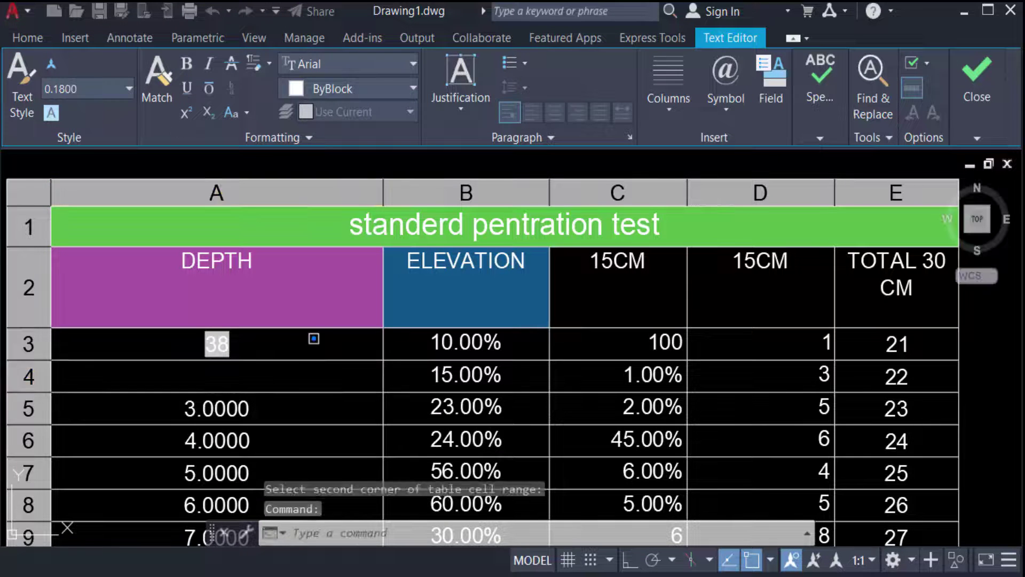
scroll(187, 347, "up", 4)
scroll(228, 337, "down", 3)
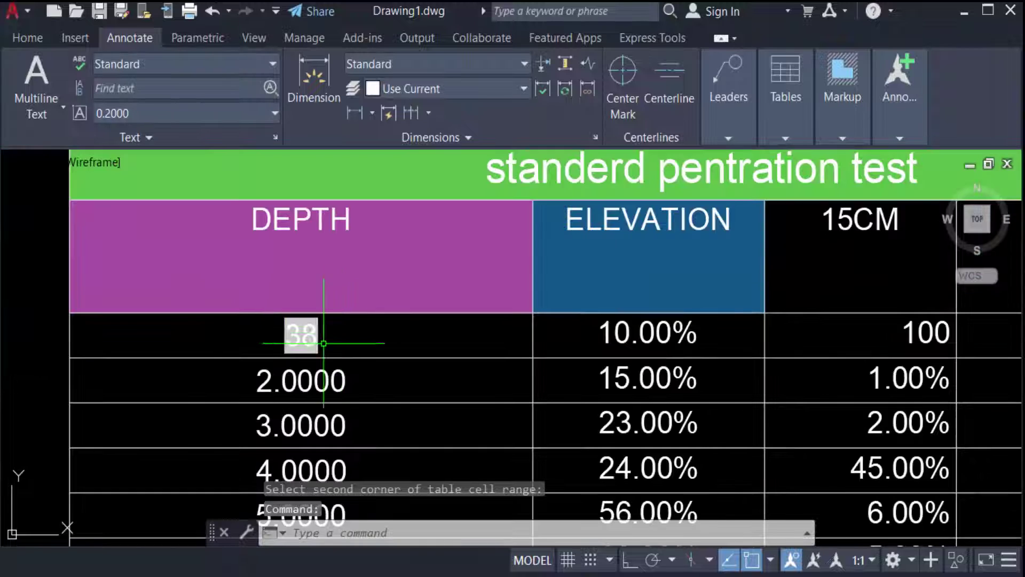
scroll(320, 342, "up", 2)
scroll(320, 341, "down", 2)
left_click(306, 328)
left_click(802, 137)
left_click(877, 197)
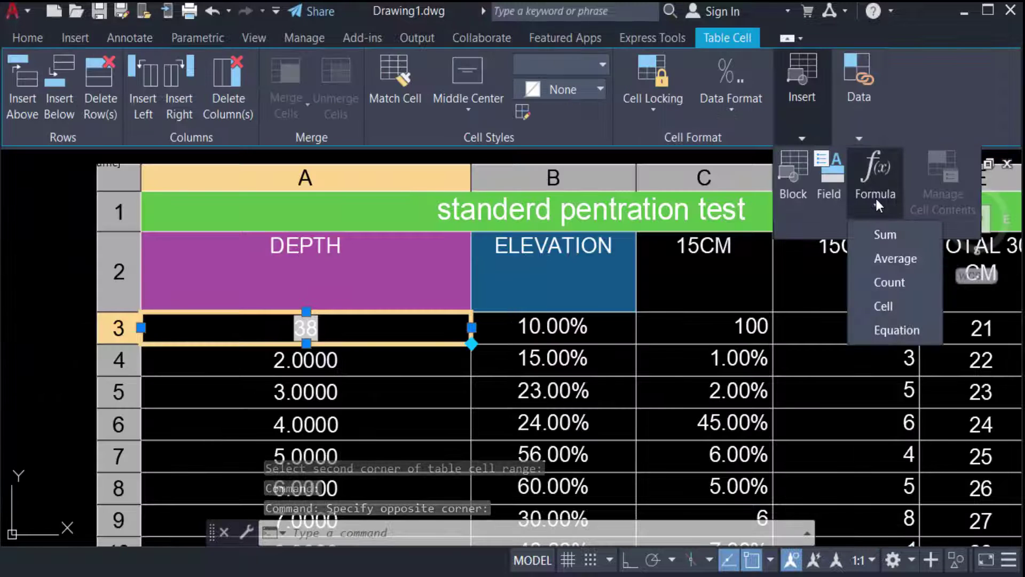